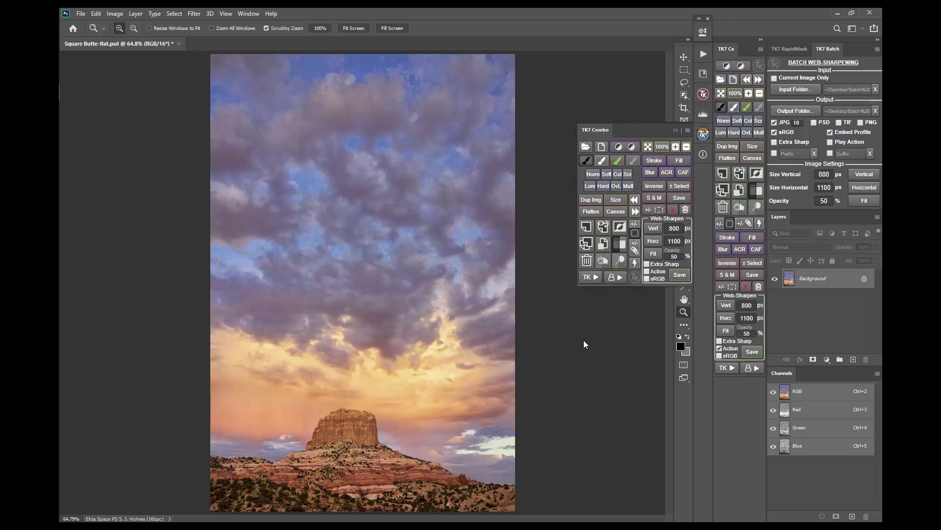
Step: Read the reprogramming instructions for TK7 Cx user action #8, then dismiss the message
{"action": "left_click", "coordinate": [613, 278]}
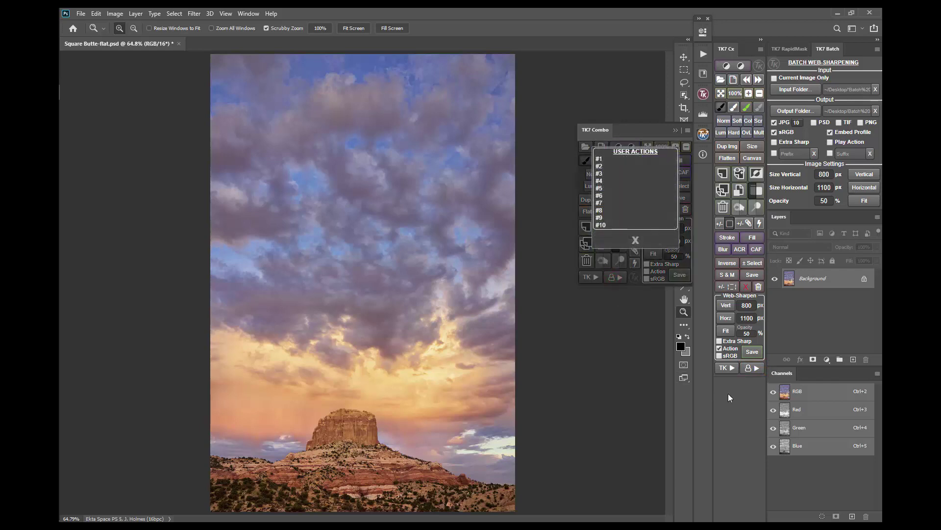
{"action": "left_click", "coordinate": [751, 368]}
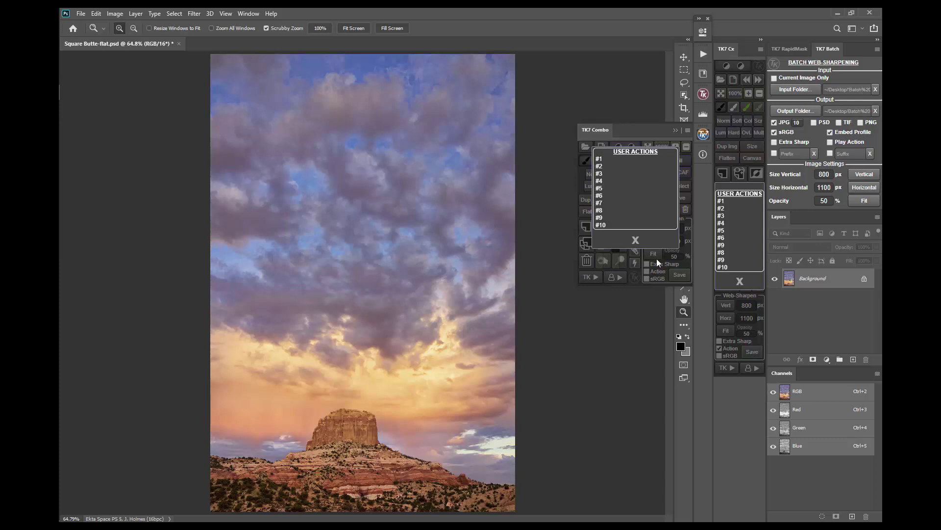
{"action": "left_click", "coordinate": [619, 210]}
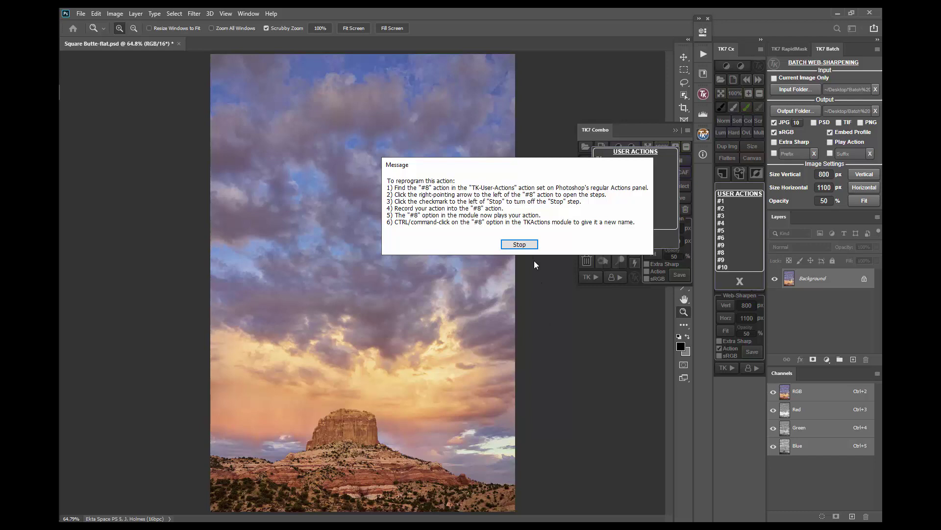
{"action": "left_click", "coordinate": [523, 245]}
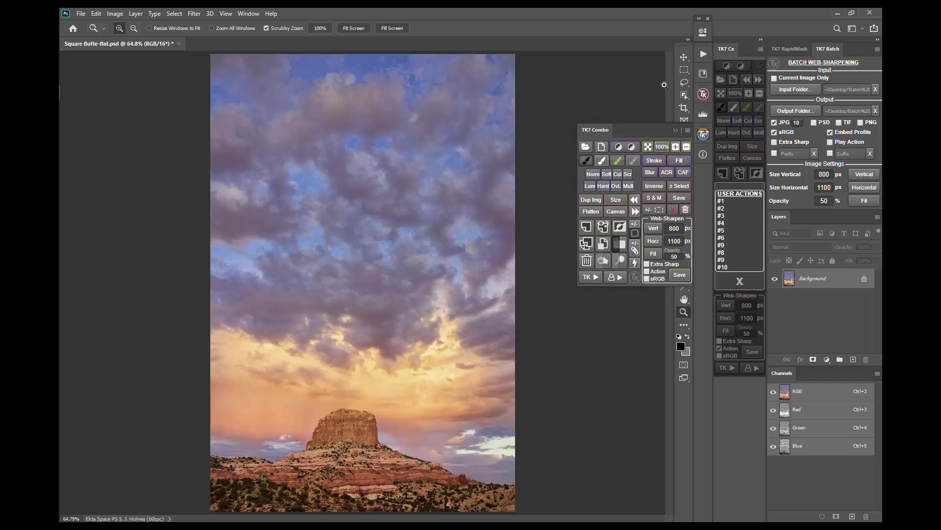
Step: Open the Actions panel from the dock and confirm it is checked in the Window menu
{"action": "left_click", "coordinate": [704, 54]}
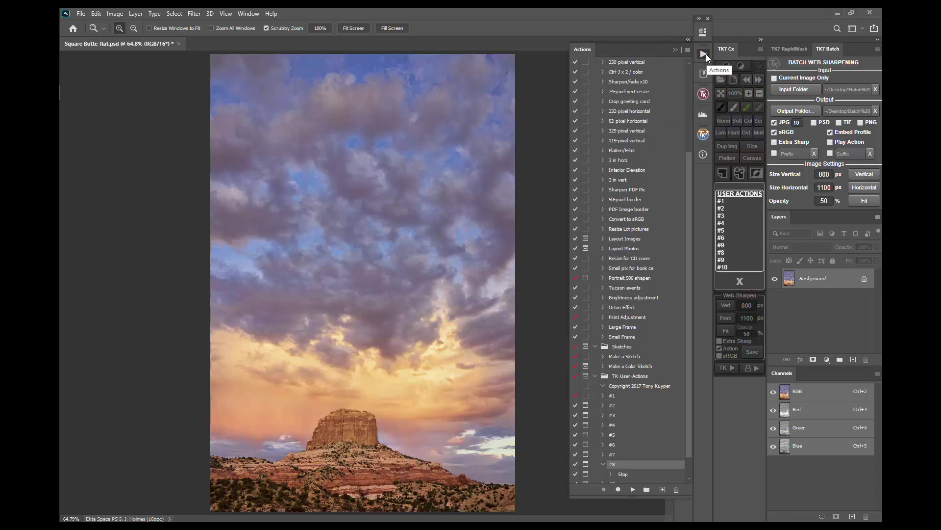
{"action": "left_click", "coordinate": [249, 13]}
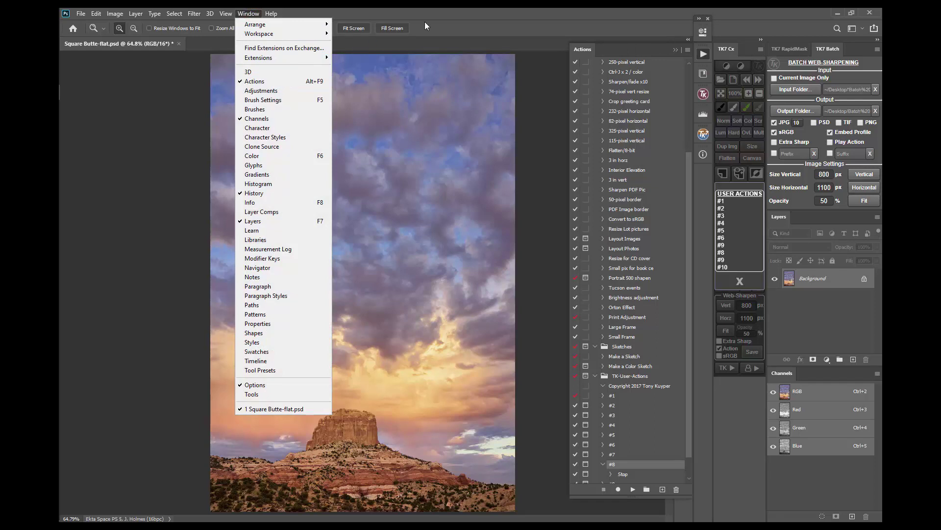
{"action": "left_click", "coordinate": [459, 27]}
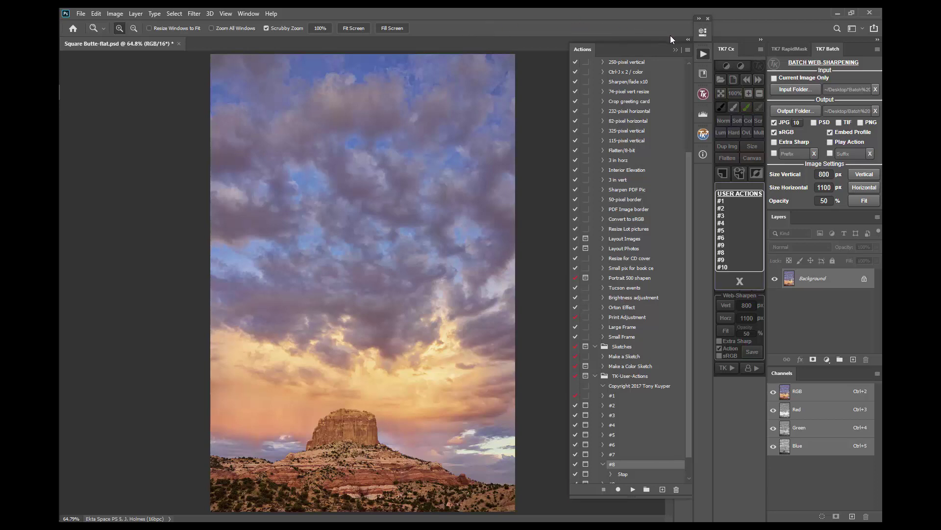
Step: In Button Mode, run Make a Sketch on the photo, then discard its layers with the TK7 trash
{"action": "left_click", "coordinate": [689, 50]}
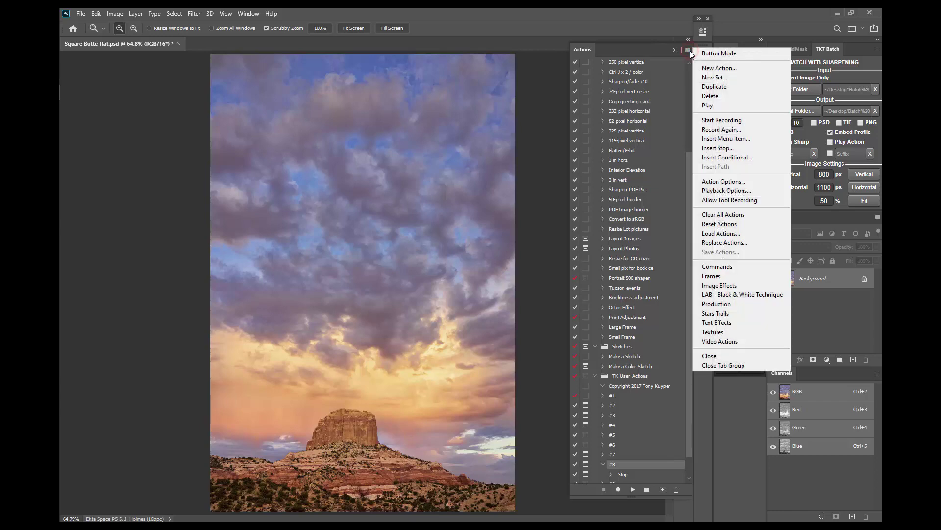
{"action": "left_click", "coordinate": [708, 54]}
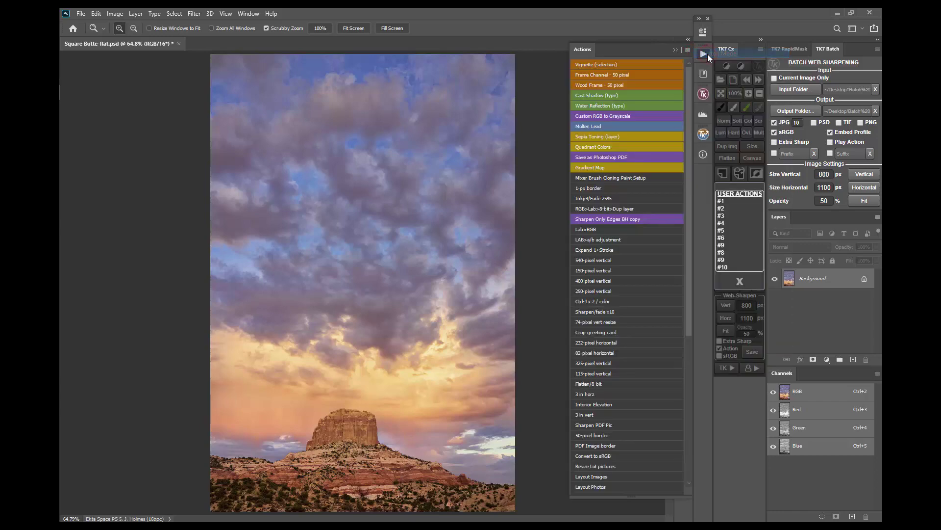
{"action": "scroll", "coordinate": [623, 115], "scroll_direction": "down", "scroll_amount": 4}
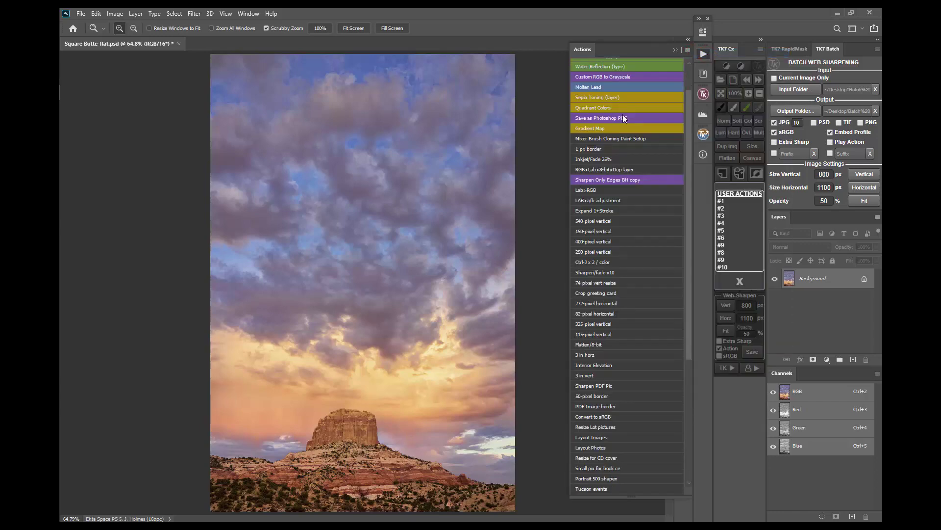
{"action": "scroll", "coordinate": [624, 115], "scroll_direction": "down", "scroll_amount": 7}
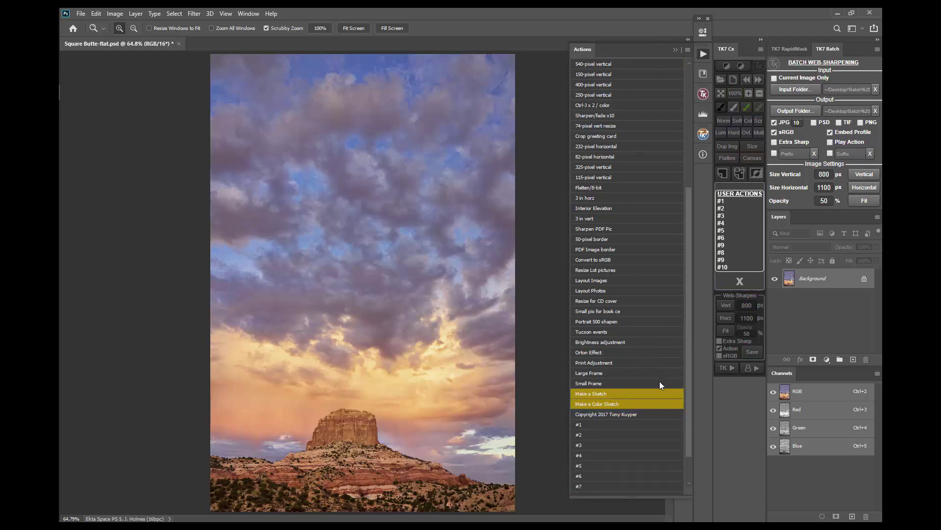
{"action": "left_click", "coordinate": [671, 393]}
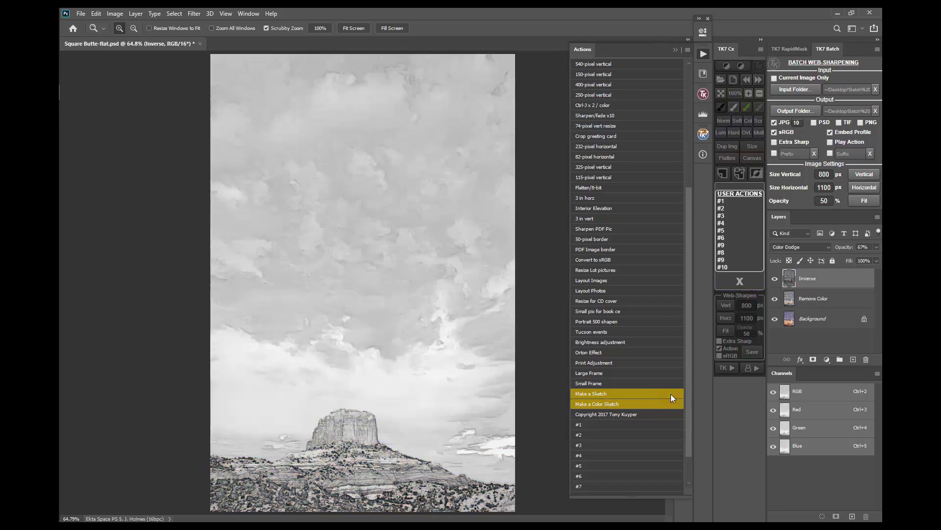
{"action": "left_click", "coordinate": [740, 281]}
{"action": "left_click", "coordinate": [727, 206]}
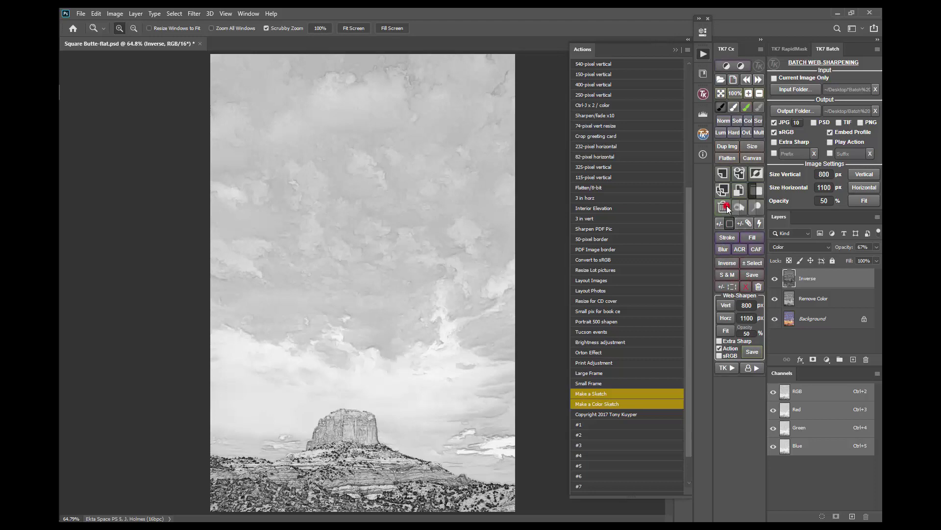
Step: Return the Actions panel to list mode, collapse all sets, and expand Sketches to select Make a Color Sketch
{"action": "left_click", "coordinate": [688, 49]}
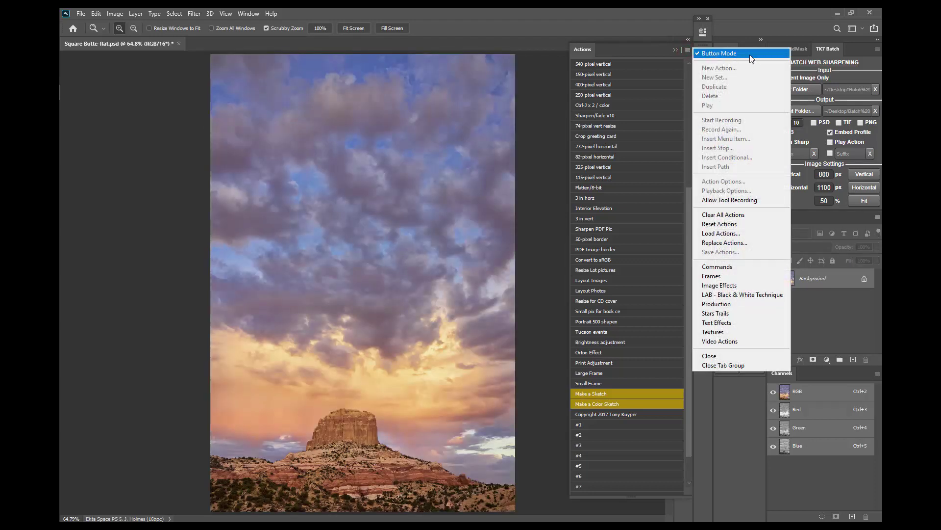
{"action": "left_click", "coordinate": [750, 54]}
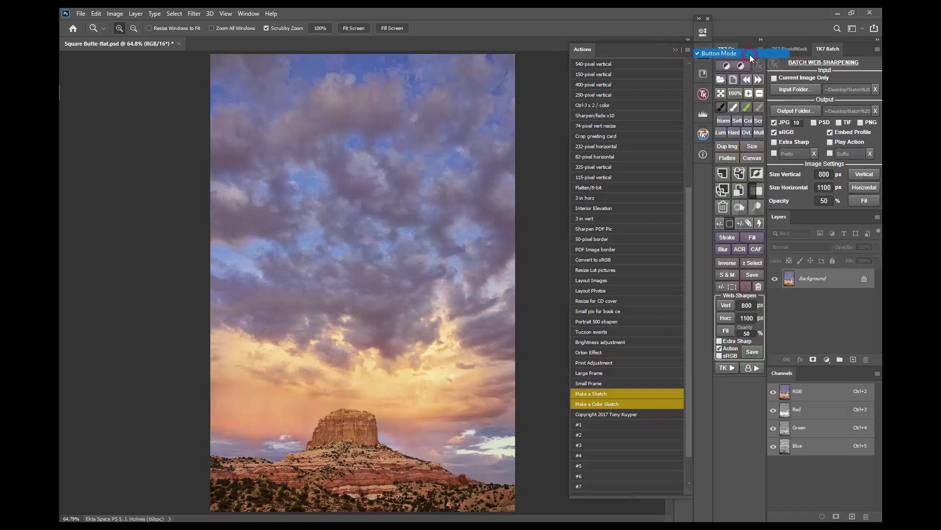
{"action": "scroll", "coordinate": [635, 119], "scroll_direction": "up", "scroll_amount": 4}
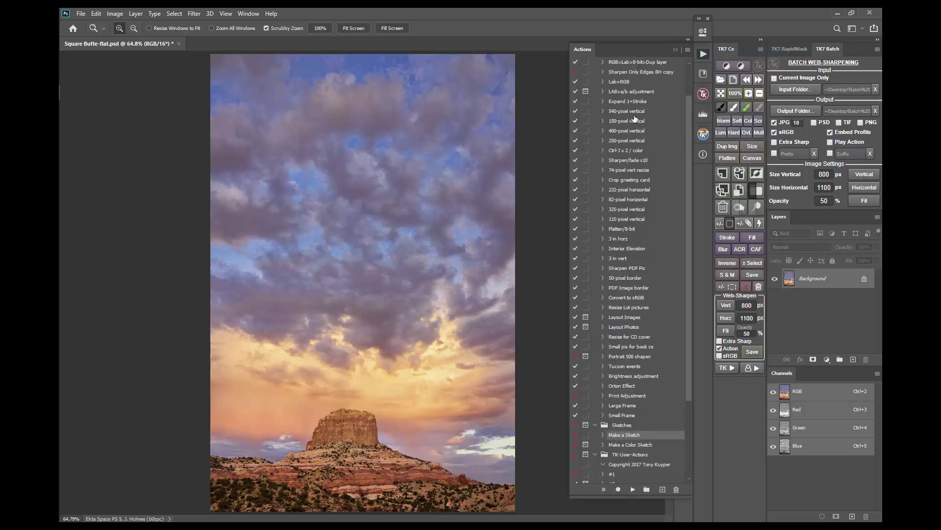
{"action": "left_click", "coordinate": [595, 73]}
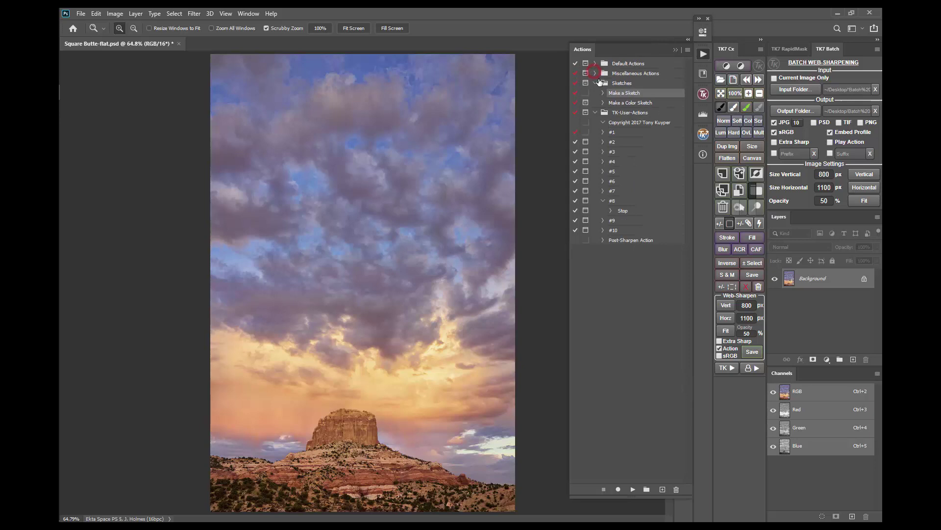
{"action": "left_click", "coordinate": [595, 83]}
{"action": "left_click", "coordinate": [595, 93]}
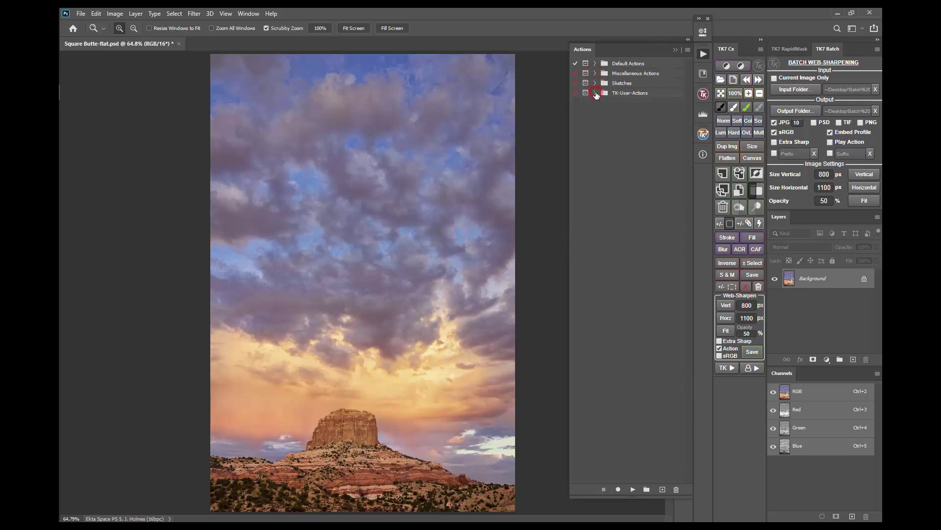
{"action": "left_click", "coordinate": [595, 83]}
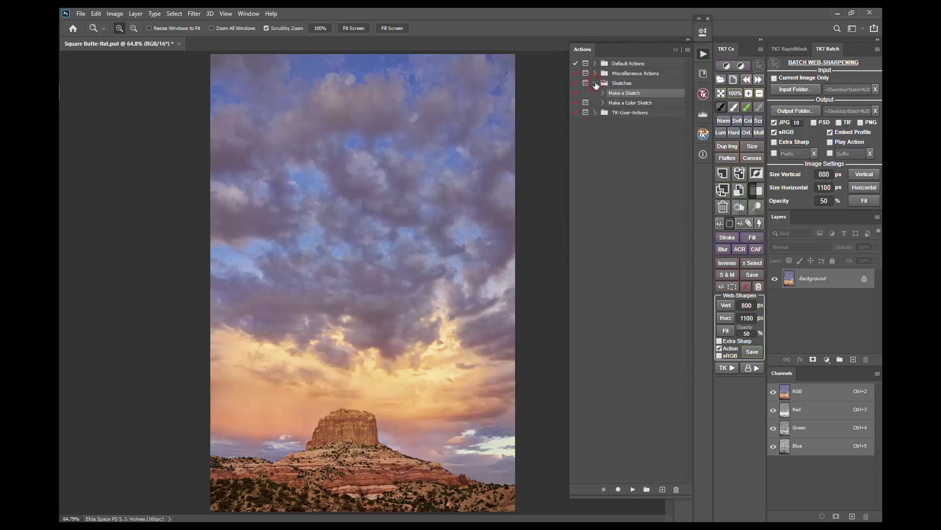
{"action": "left_click", "coordinate": [619, 103]}
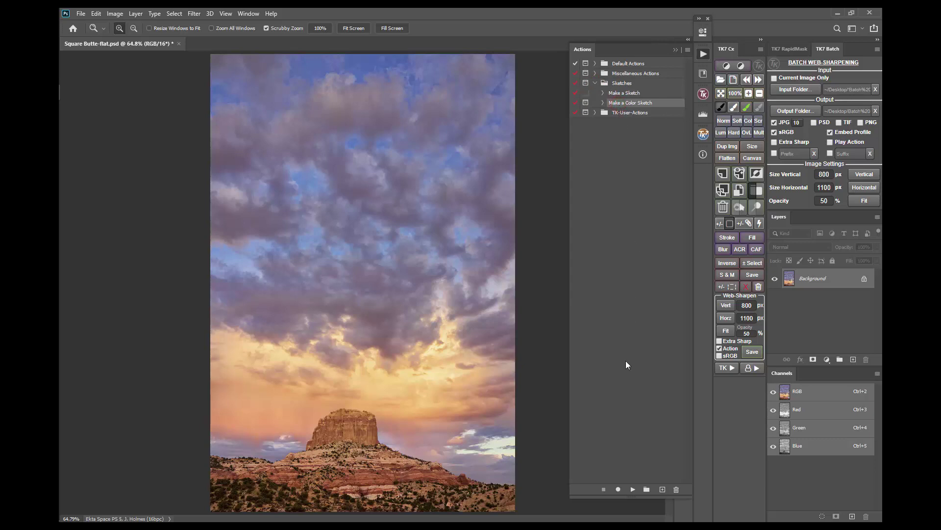
Step: Play Make a Color Sketch, discard its layers, and expand TK-User-Actions to list #1–#10
{"action": "left_click", "coordinate": [634, 489]}
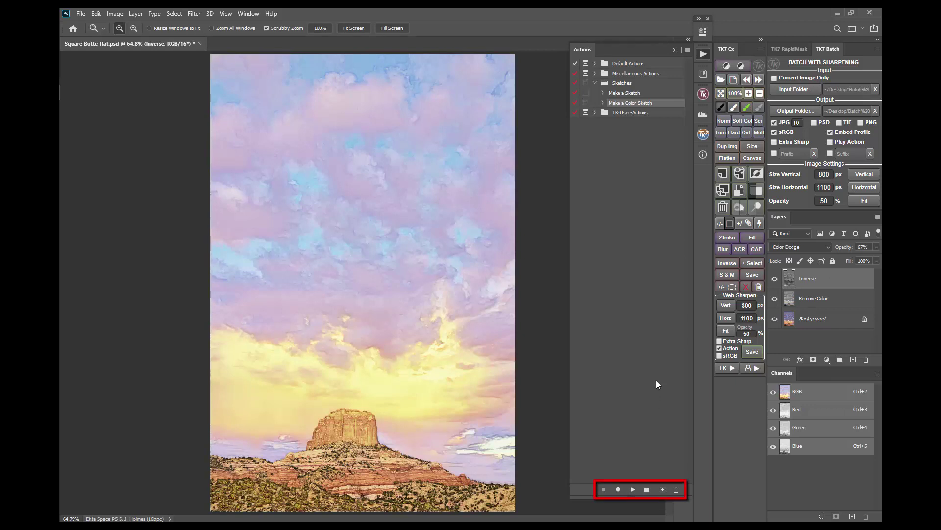
{"action": "left_click", "coordinate": [721, 209]}
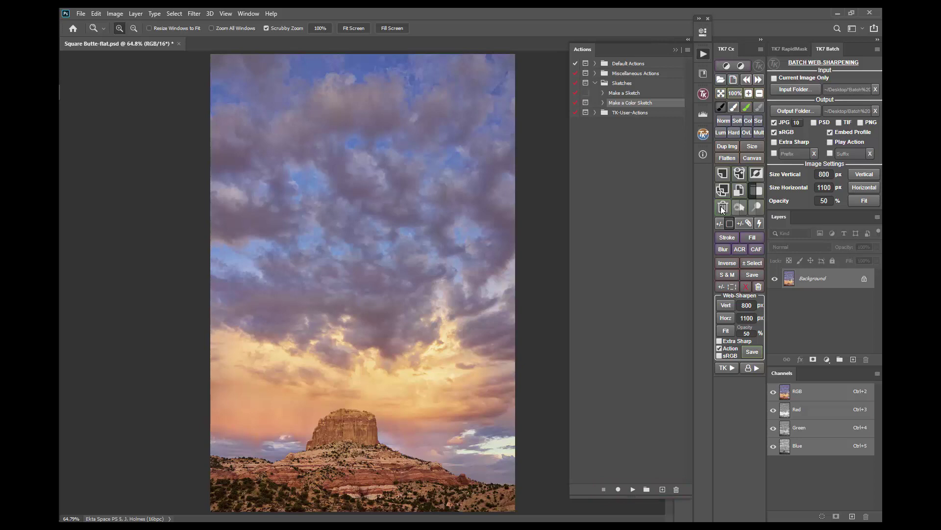
{"action": "left_click", "coordinate": [758, 368]}
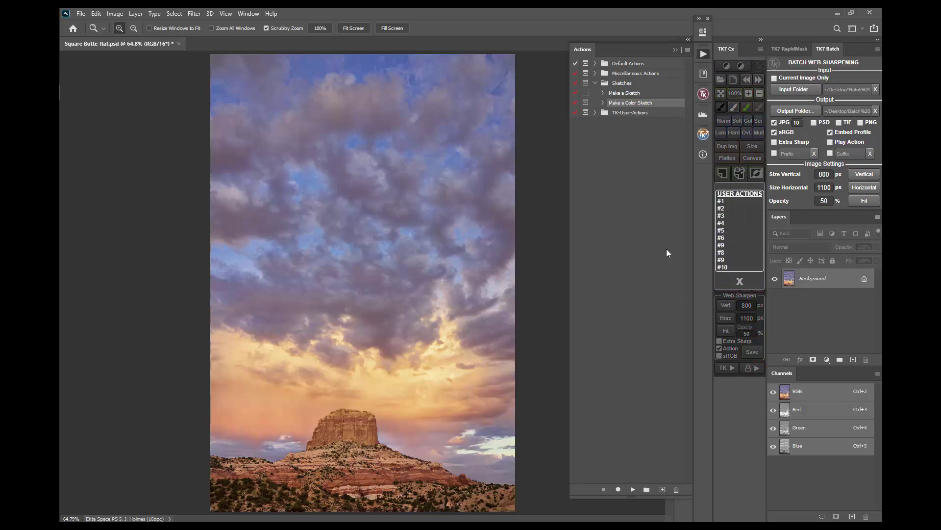
{"action": "left_click", "coordinate": [594, 113]}
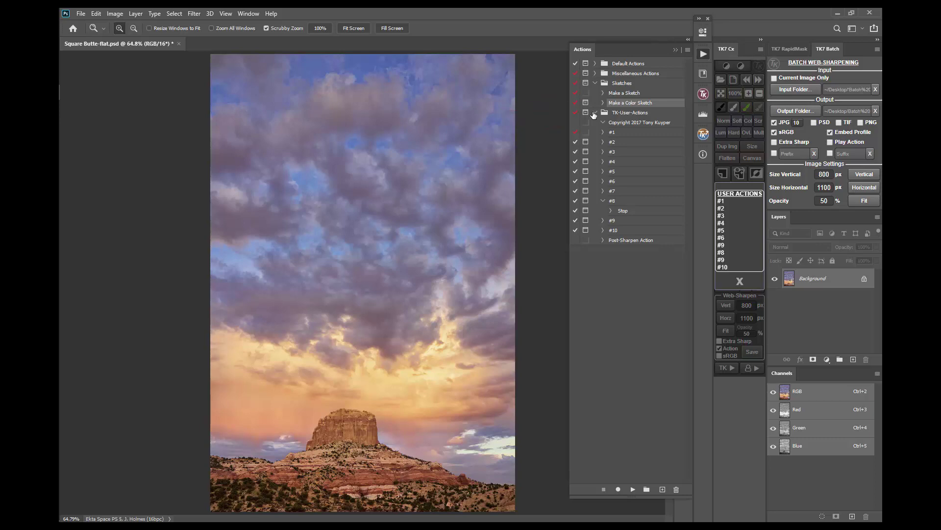
Step: Collapse action #8 and drag the TK-User-Actions set onto the Actions panel trash
{"action": "left_click", "coordinate": [602, 200]}
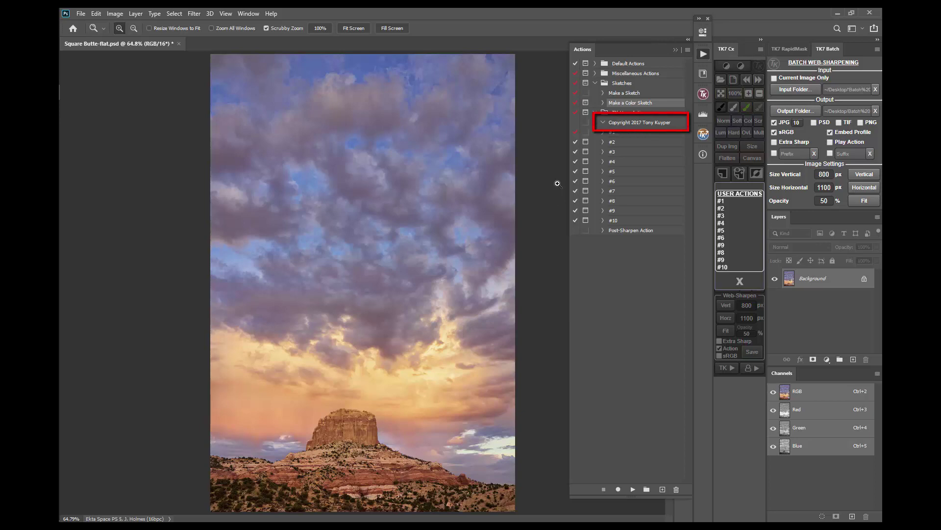
{"action": "left_click", "coordinate": [659, 124]}
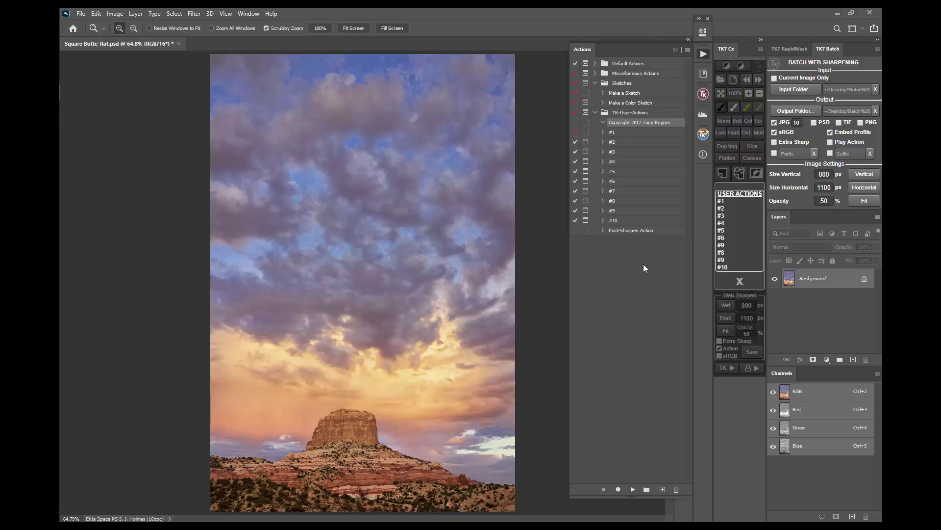
{"action": "left_click_drag", "start_coordinate": [655, 113], "coordinate": [675, 490]}
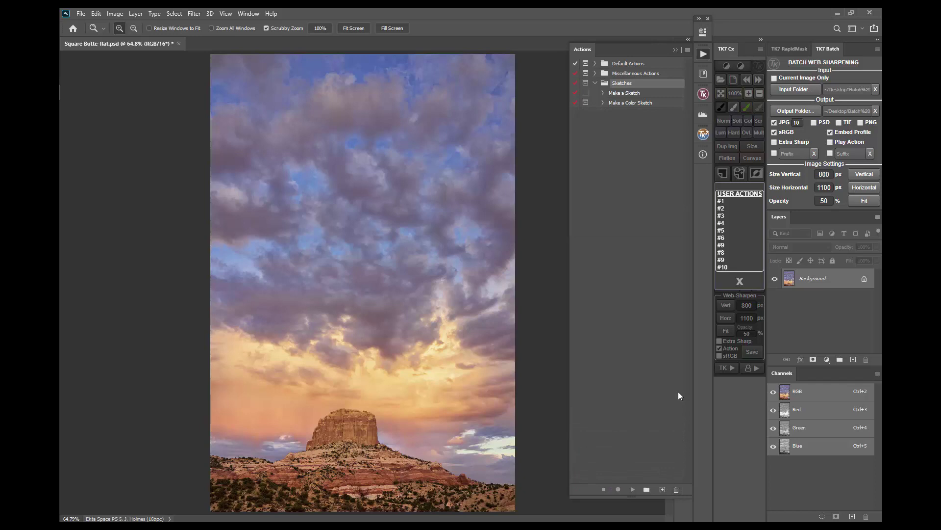
Step: Reload TK-User-Actions via the TK7 Cx TK button and expand it to show #1–#10 and Post-Sharpen Action
{"action": "left_click", "coordinate": [740, 282]}
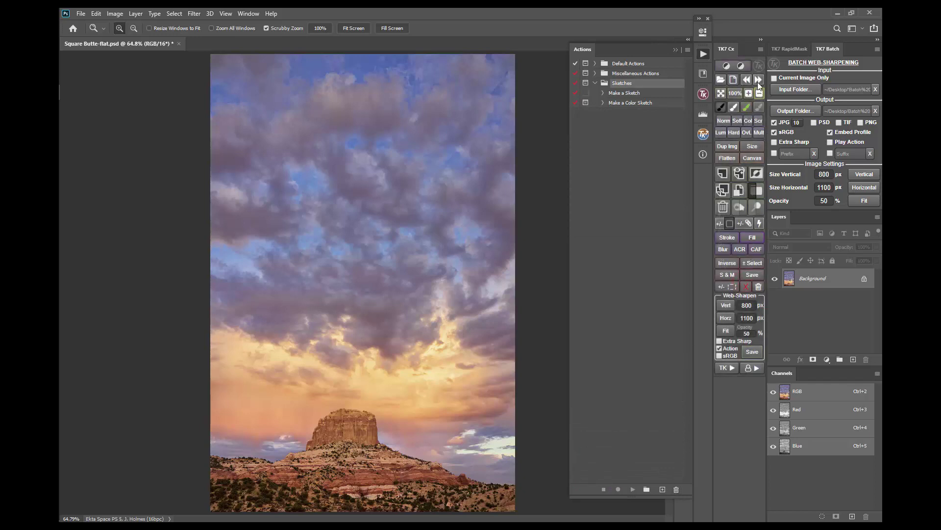
{"action": "left_click", "coordinate": [757, 66]}
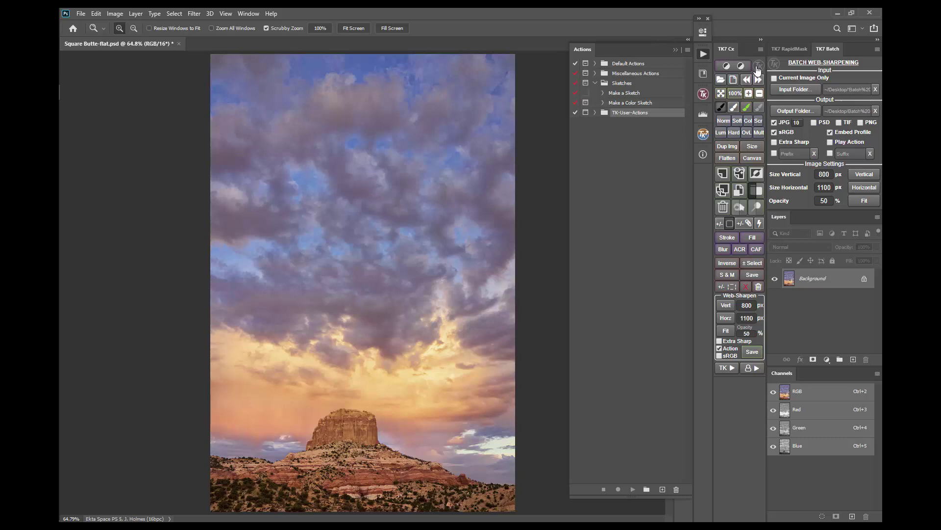
{"action": "left_click", "coordinate": [594, 113]}
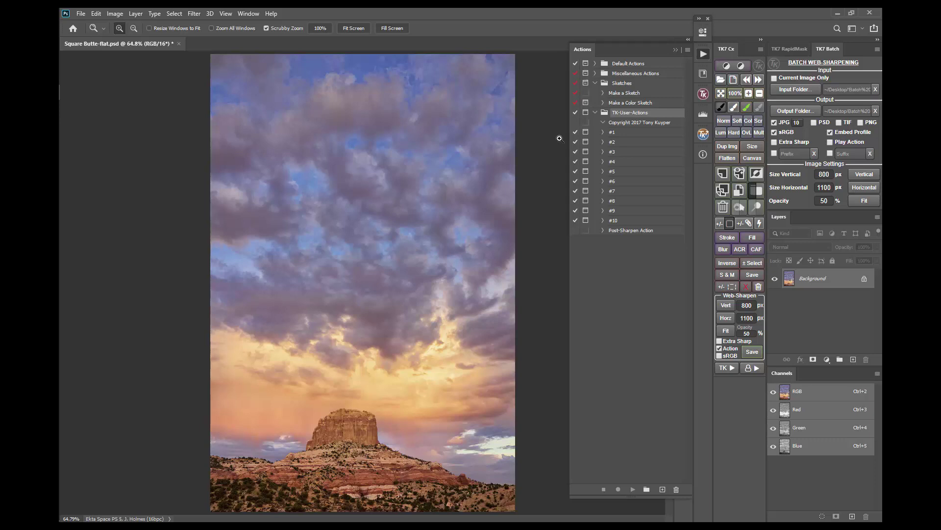
Step: Play Print Adjustment from Miscellaneous Actions on the butte photo, then delete the Screen layer it added
{"action": "left_click", "coordinate": [595, 74]}
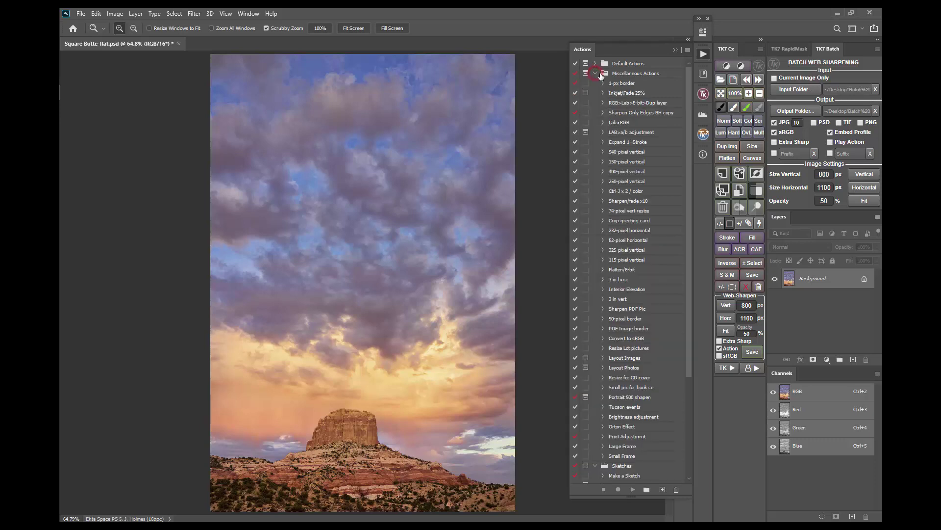
{"action": "scroll", "coordinate": [650, 111], "scroll_direction": "down", "scroll_amount": 3}
{"action": "scroll", "coordinate": [652, 116], "scroll_direction": "down", "scroll_amount": 5}
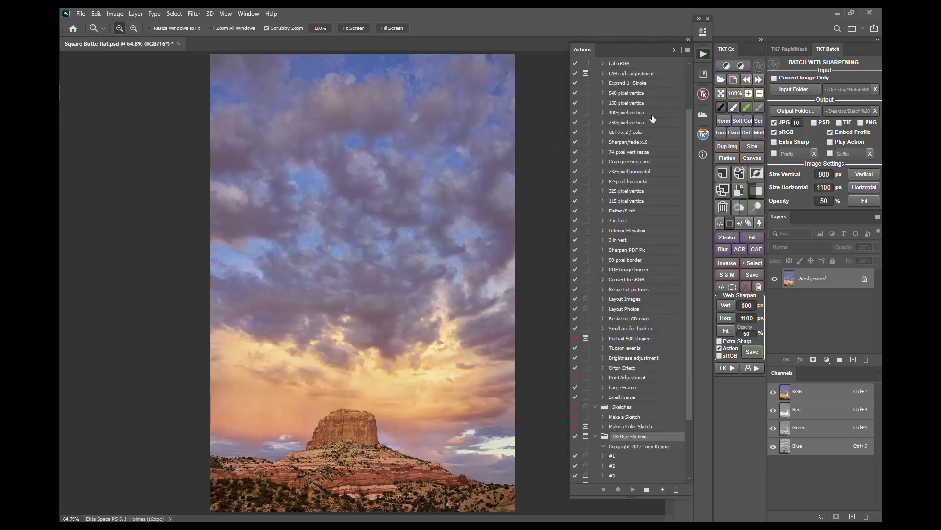
{"action": "scroll", "coordinate": [657, 135], "scroll_direction": "down", "scroll_amount": 1}
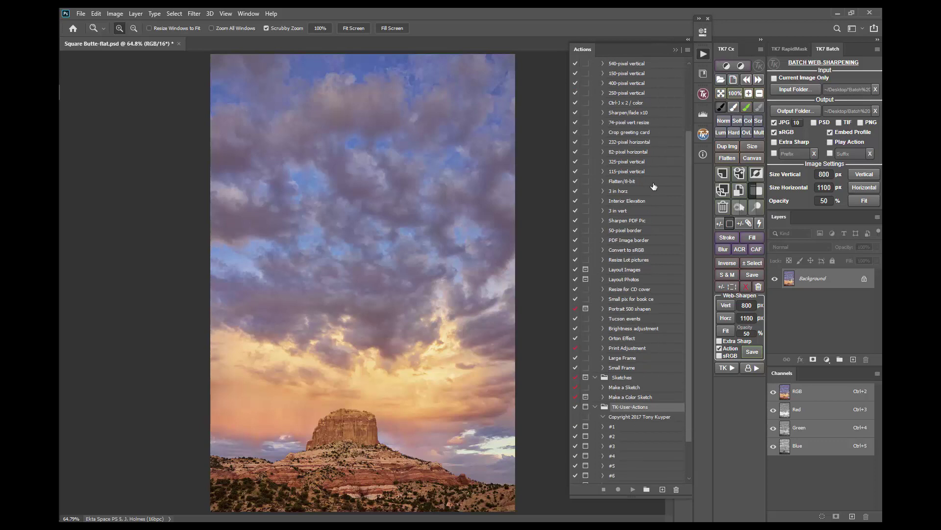
{"action": "left_click", "coordinate": [668, 348]}
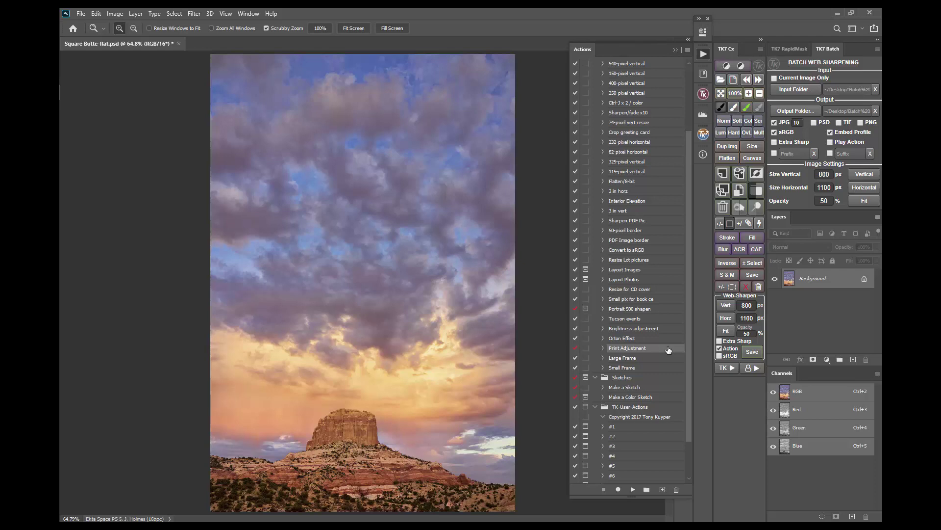
{"action": "left_click", "coordinate": [632, 490]}
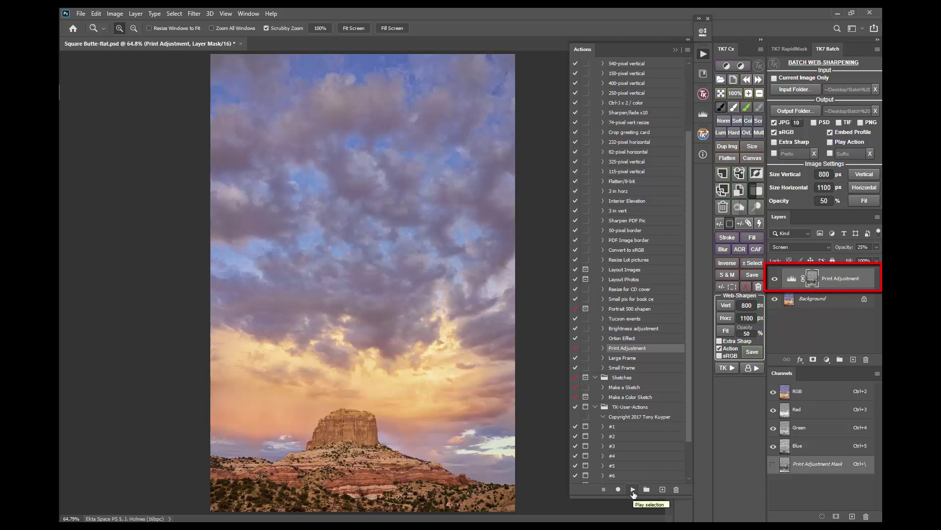
{"action": "left_click", "coordinate": [723, 208]}
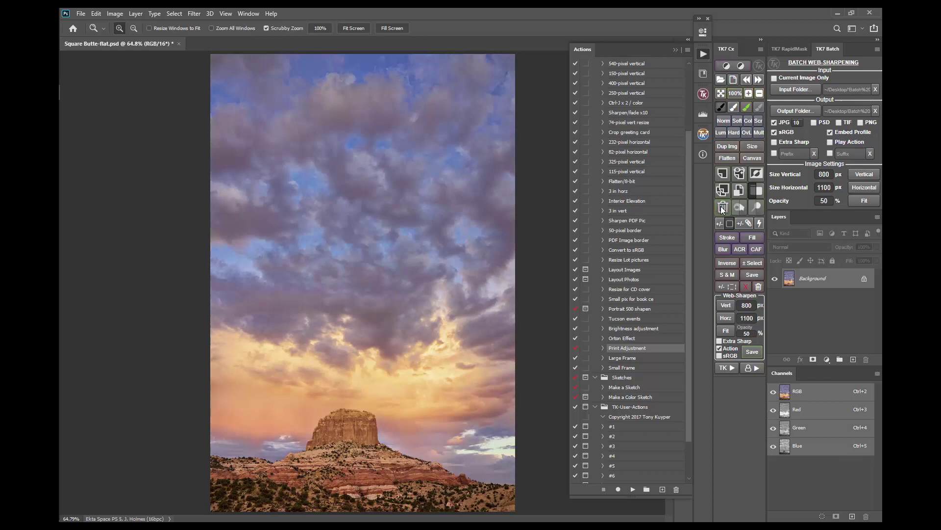
Step: Duplicate Print Adjustment into TK-User-Actions, trash the old #1, and rename the copy #1
{"action": "left_click_drag", "start_coordinate": [667, 352], "coordinate": [663, 488]}
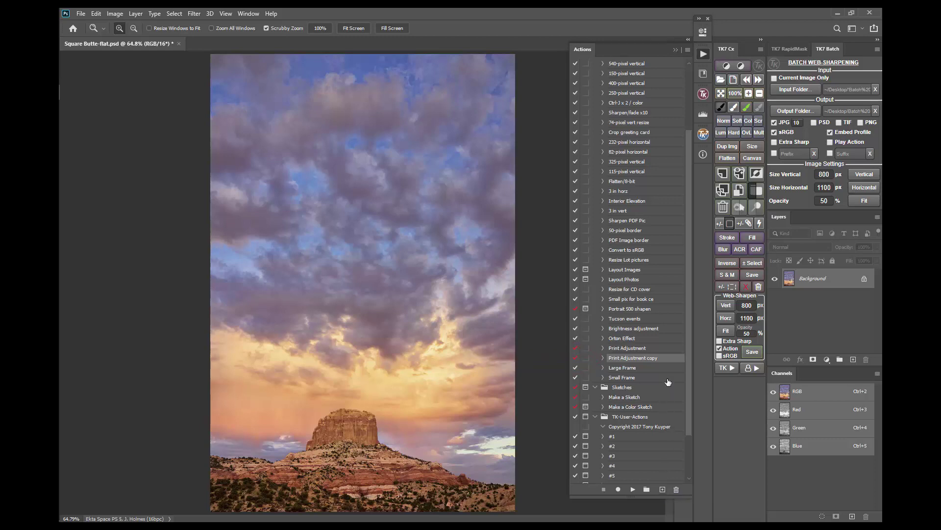
{"action": "left_click_drag", "start_coordinate": [665, 360], "coordinate": [674, 443]}
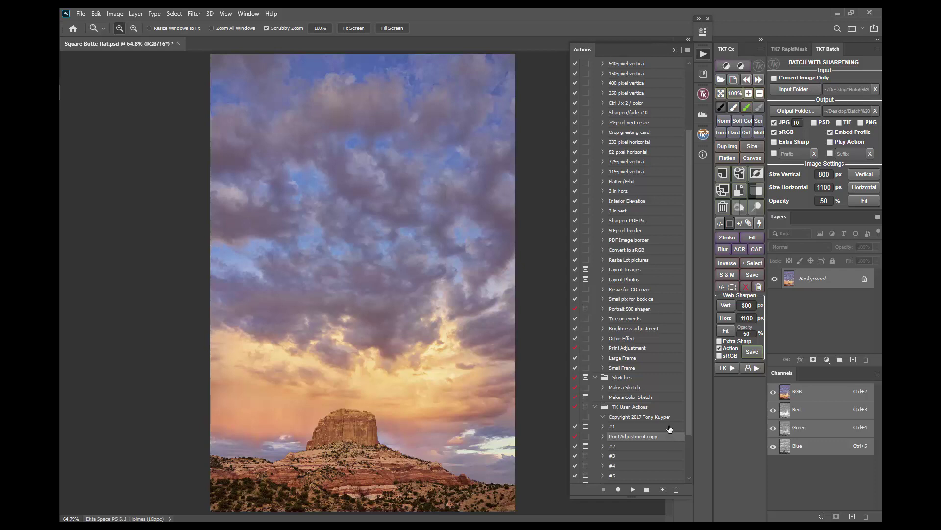
{"action": "left_click_drag", "start_coordinate": [668, 426], "coordinate": [679, 475]}
{"action": "scroll", "coordinate": [679, 476], "scroll_direction": "down", "scroll_amount": 3}
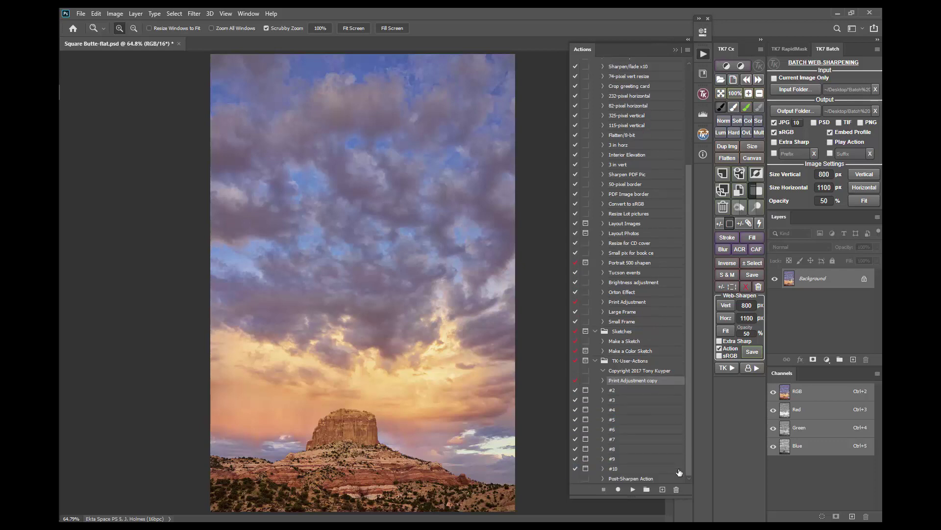
{"action": "double_click", "coordinate": [639, 383]}
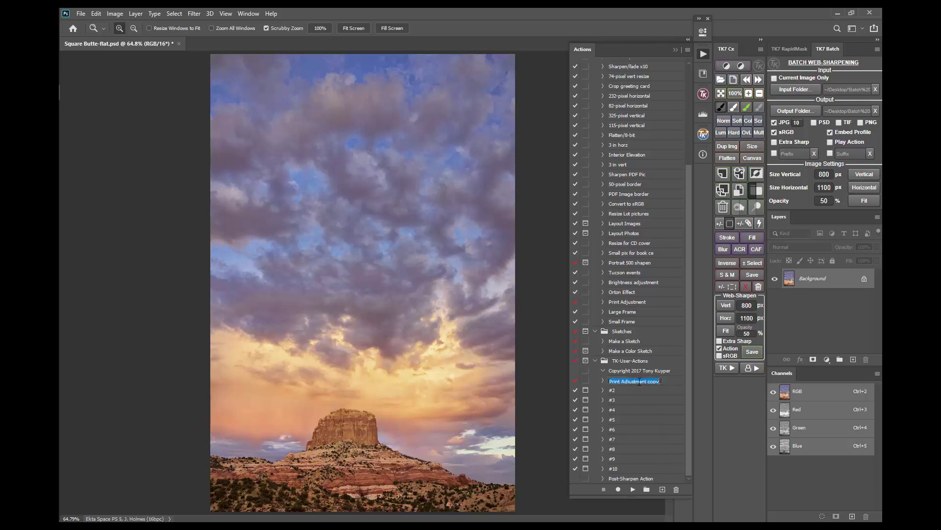
{"action": "type", "text": "#1"}
{"action": "key", "text": "Return"}
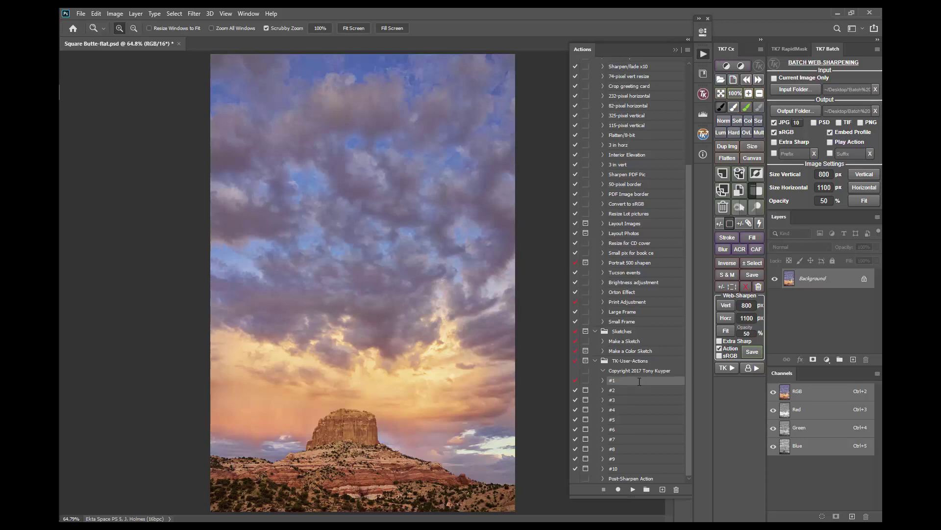
Step: Rename TK7 user action #1 to 'Print Adjustment'
{"action": "left_click", "coordinate": [747, 368]}
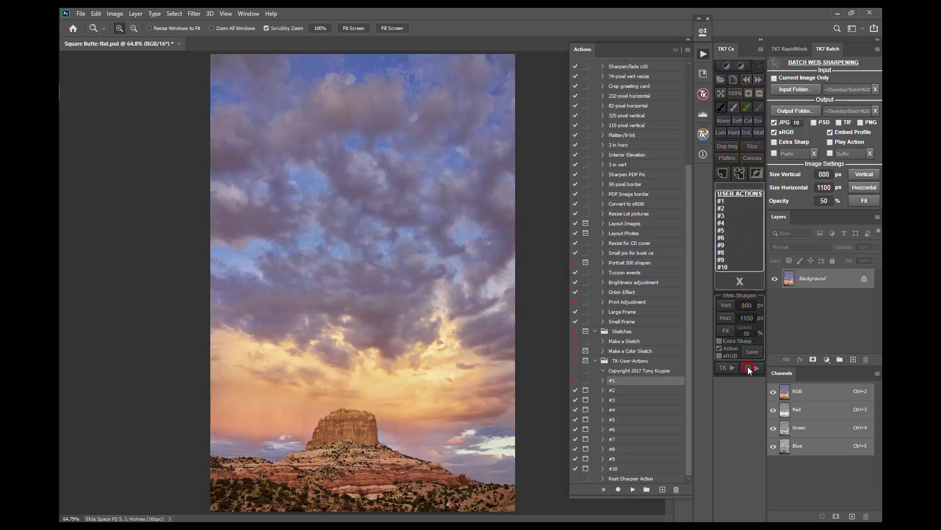
{"action": "left_click", "coordinate": [736, 202]}
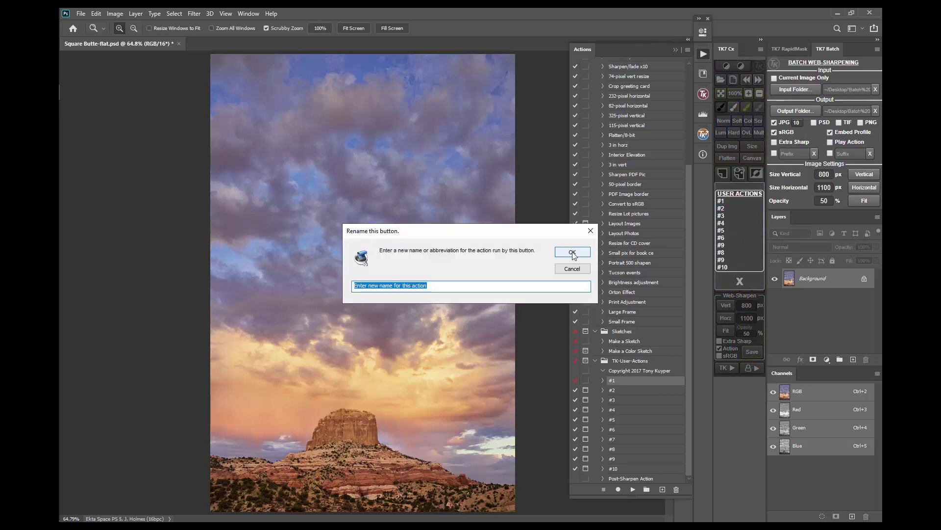
{"action": "type", "text": "Print "}
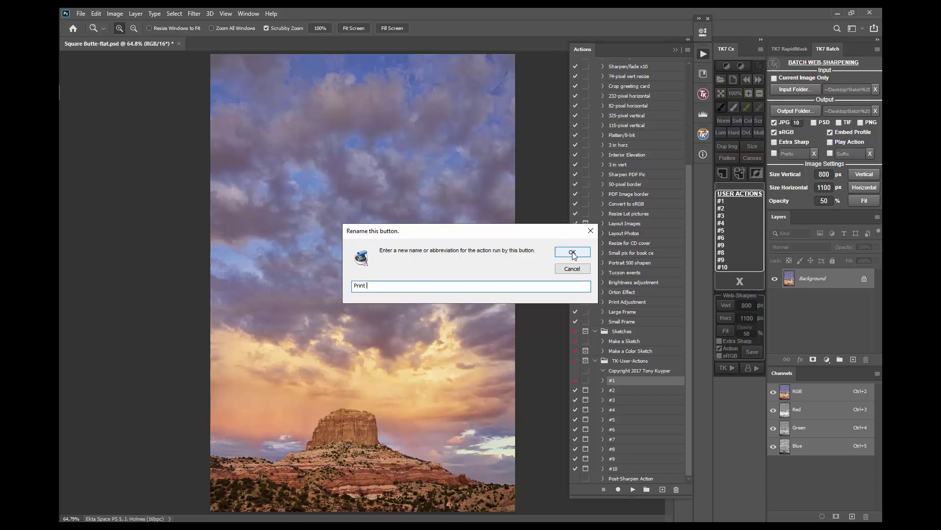
{"action": "type", "text": "Adjustment"}
{"action": "left_click", "coordinate": [561, 251]}
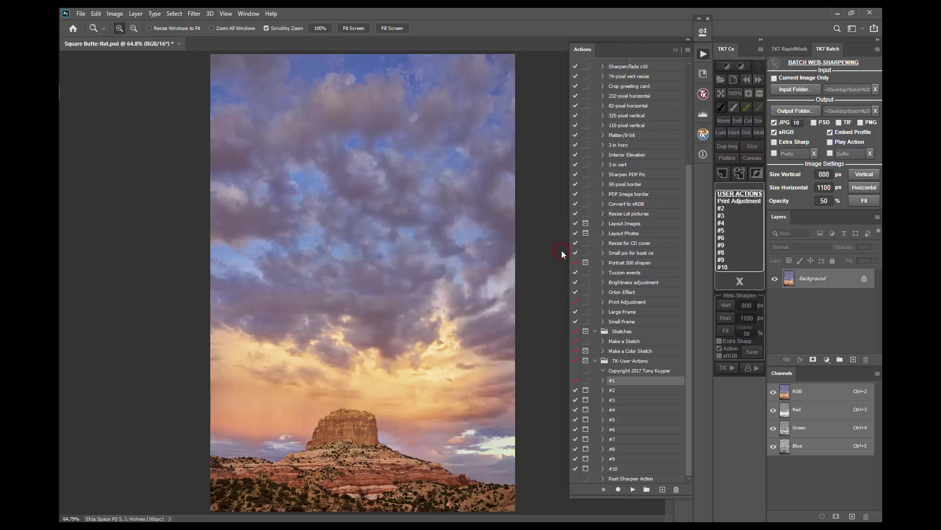
Step: Run the Print Adjustment user action, then delete its test layer
{"action": "left_click", "coordinate": [740, 200]}
{"action": "left_click", "coordinate": [740, 200]}
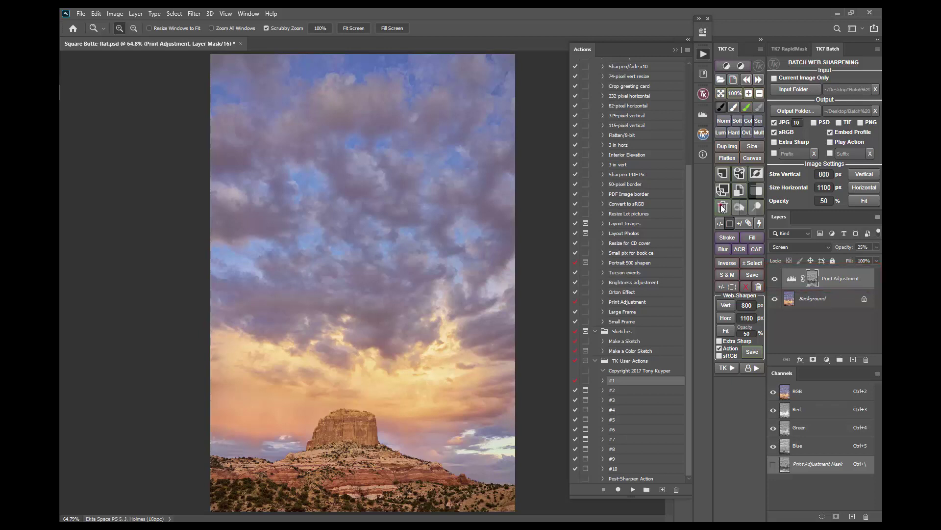
{"action": "left_click", "coordinate": [723, 207]}
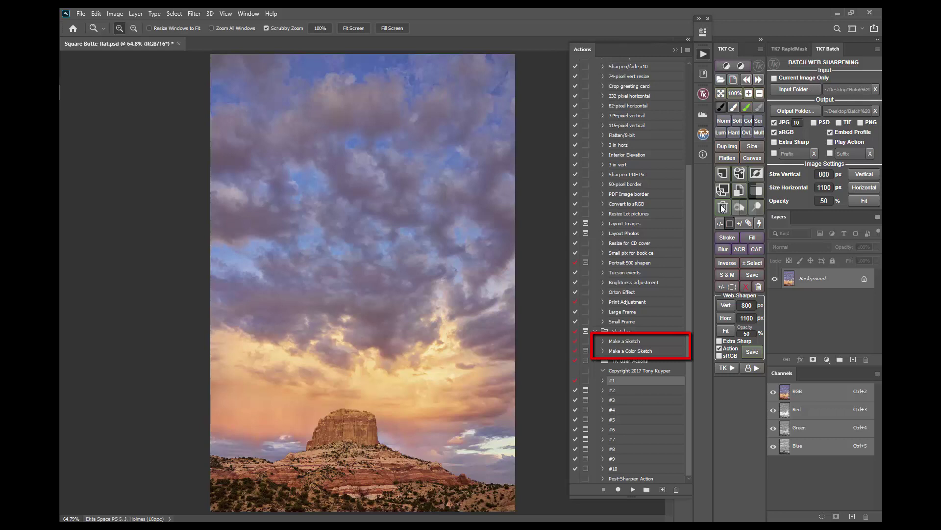
Step: Duplicate Make a Sketch and Make a Color Sketch and move the copies into TK-User-Actions
{"action": "left_click", "coordinate": [662, 342]}
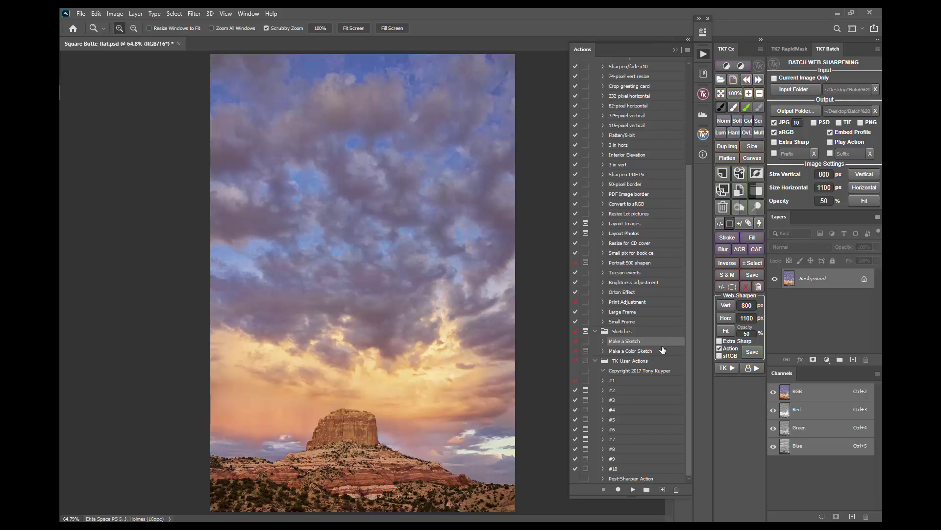
{"action": "left_click", "coordinate": [660, 352], "text": "shift"}
{"action": "mouse_move", "coordinate": [660, 355]}
{"action": "left_mouse_down"}
{"action": "mouse_move", "coordinate": [659, 434]}
{"action": "mouse_move", "coordinate": [646, 483]}
{"action": "mouse_move", "coordinate": [662, 489]}
{"action": "left_mouse_up"}
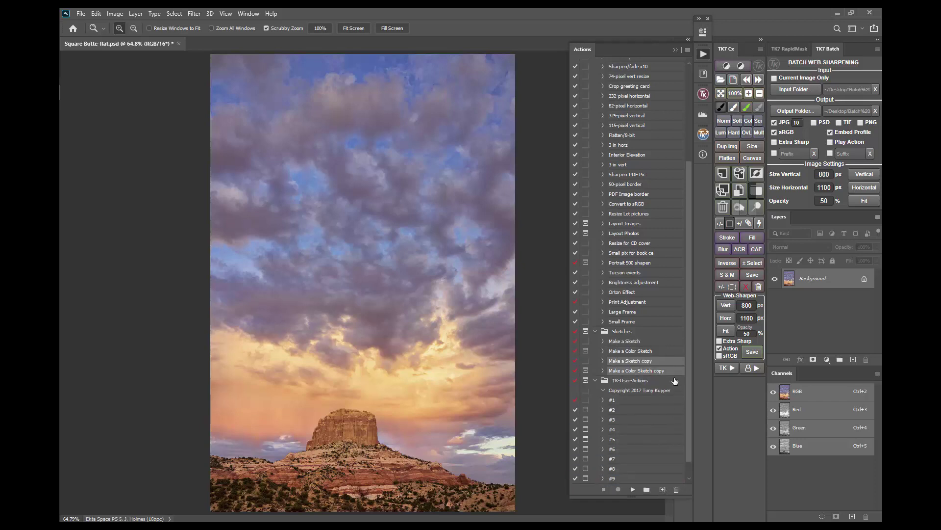
{"action": "left_click_drag", "start_coordinate": [672, 372], "coordinate": [668, 412]}
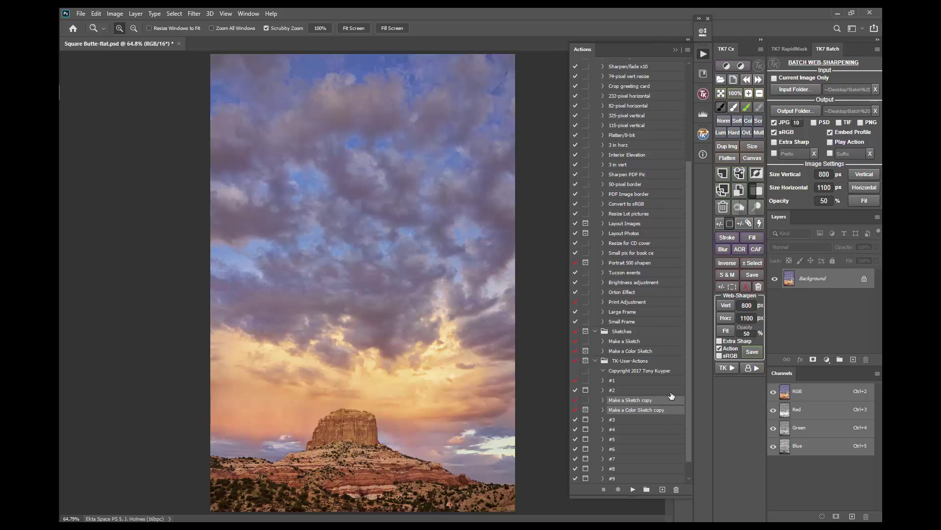
{"action": "left_click_drag", "start_coordinate": [670, 397], "coordinate": [676, 484]}
Step: Rename the Make a Sketch copy to #2
{"action": "double_click", "coordinate": [641, 391]}
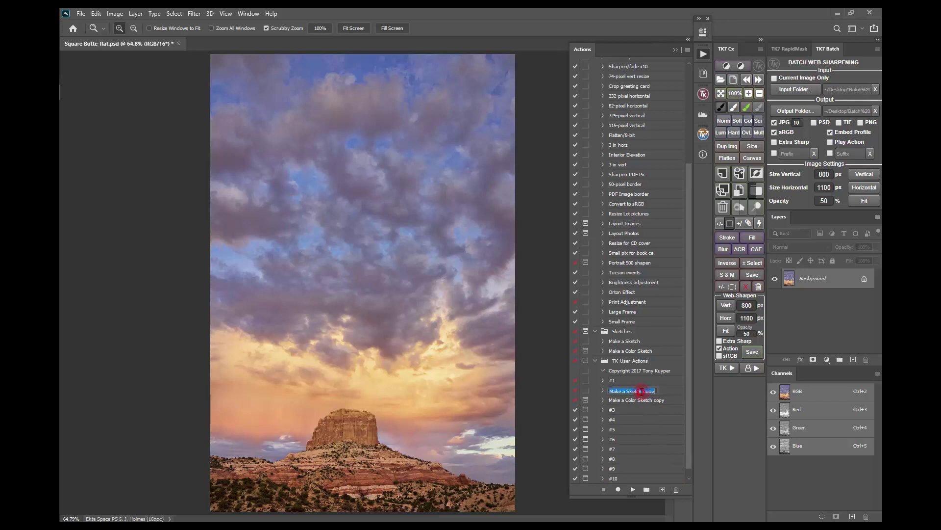
{"action": "type", "text": "#2"}
{"action": "key", "text": "Return"}
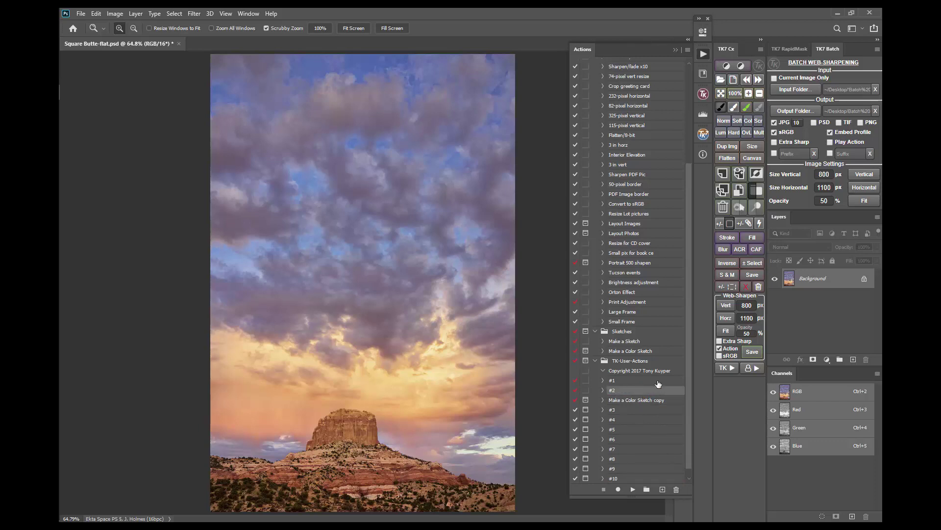
Step: Rename TK7 user action #2 to Make-A-Sketch
{"action": "left_click", "coordinate": [758, 368]}
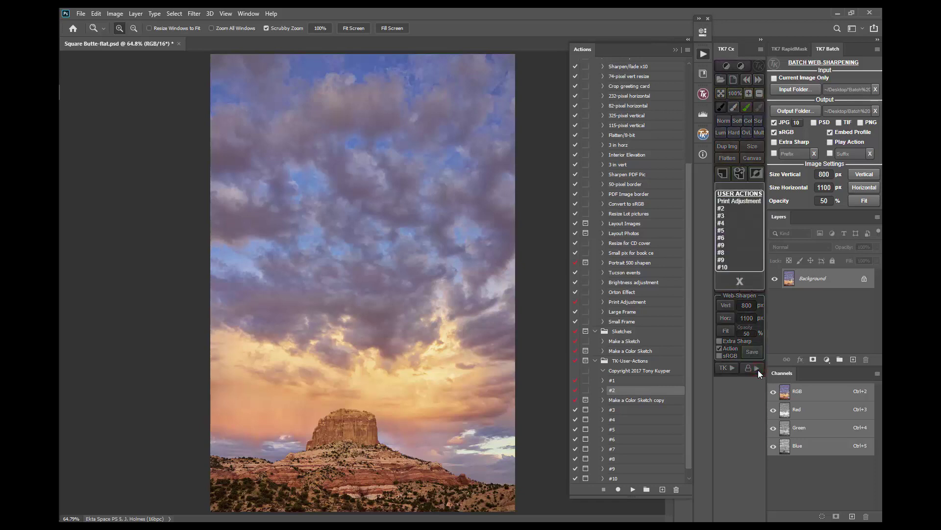
{"action": "left_click", "coordinate": [726, 209]}
{"action": "right_click", "coordinate": [726, 207]}
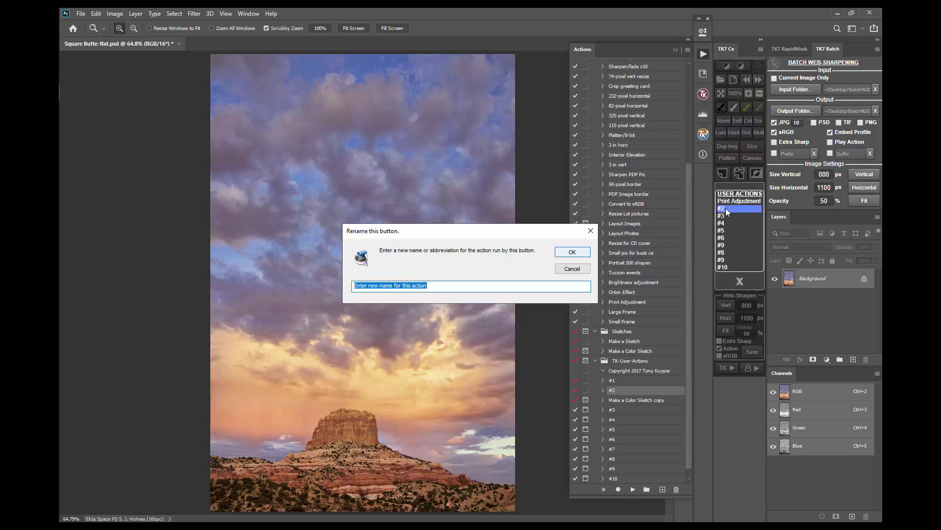
{"action": "type", "text": "Make"}
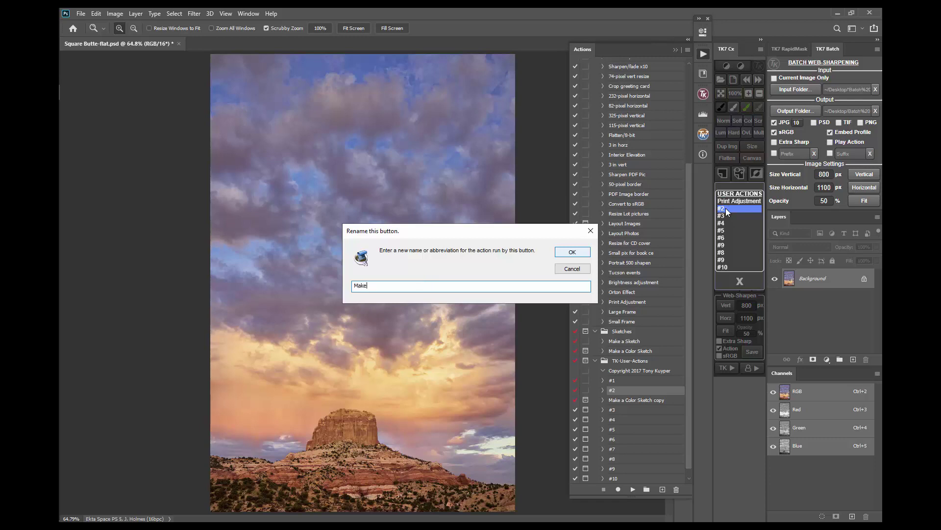
{"action": "type", "text": "-A-Sketch"}
{"action": "left_click", "coordinate": [577, 251]}
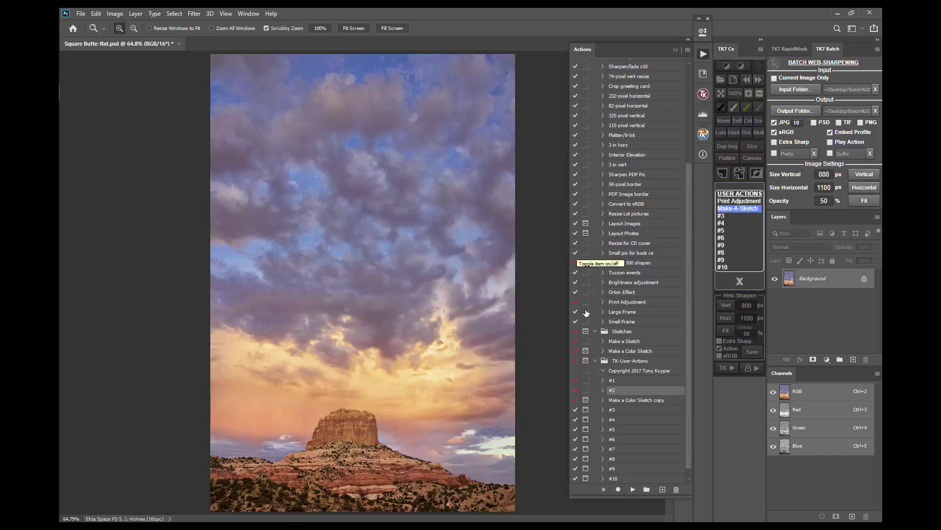
Step: Delete the old #3 placeholder and rename the Make a Color Sketch copy to #3
{"action": "left_click_drag", "start_coordinate": [647, 410], "coordinate": [676, 489]}
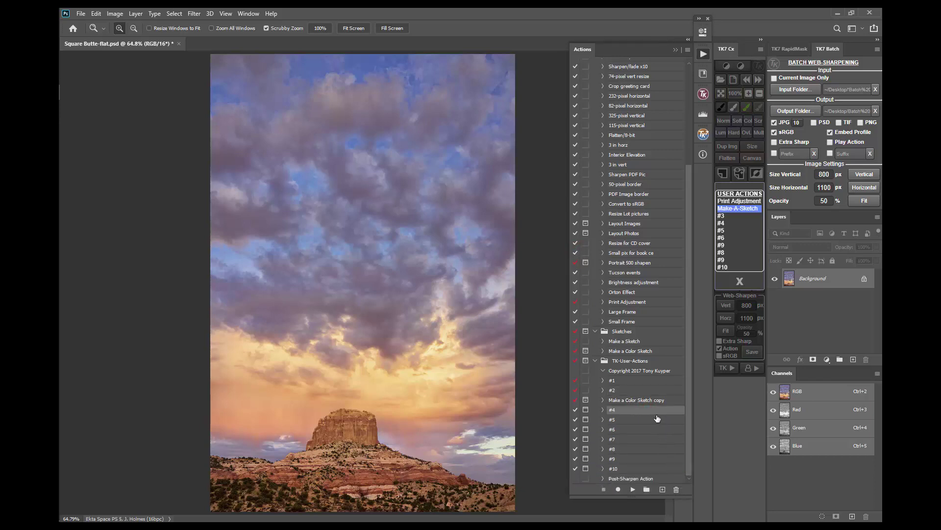
{"action": "double_click", "coordinate": [651, 401]}
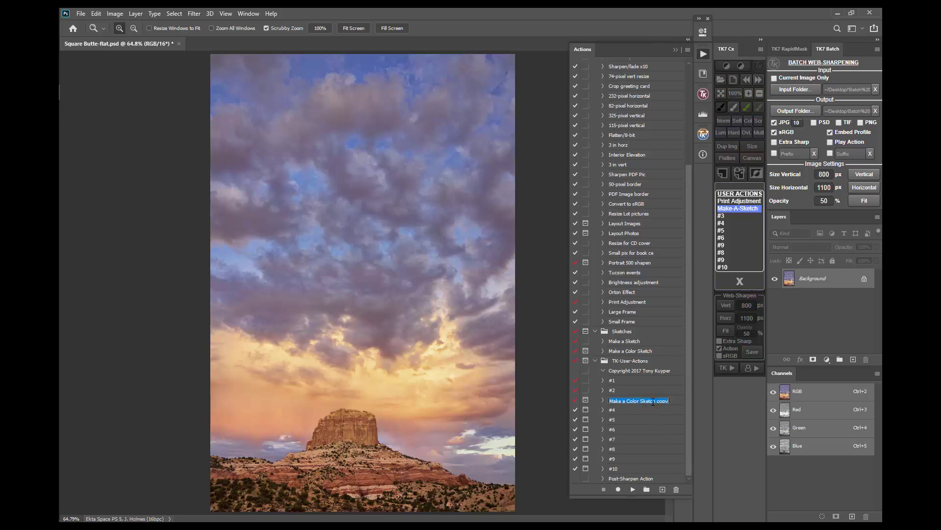
{"action": "type", "text": "#3"}
{"action": "key", "text": "Return"}
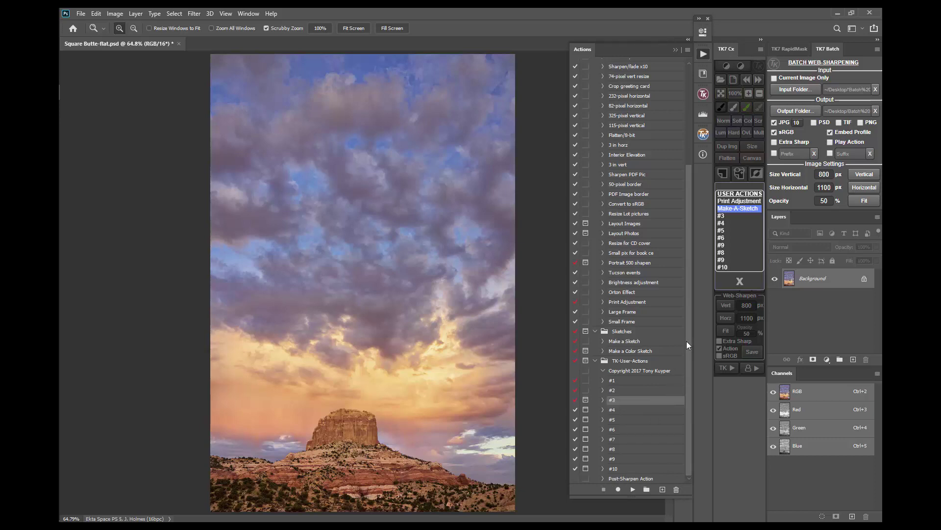
Step: Select user action #3 and enter the name Color Sketch
{"action": "left_click_drag", "start_coordinate": [752, 234], "coordinate": [749, 218]}
{"action": "right_click", "coordinate": [749, 215]}
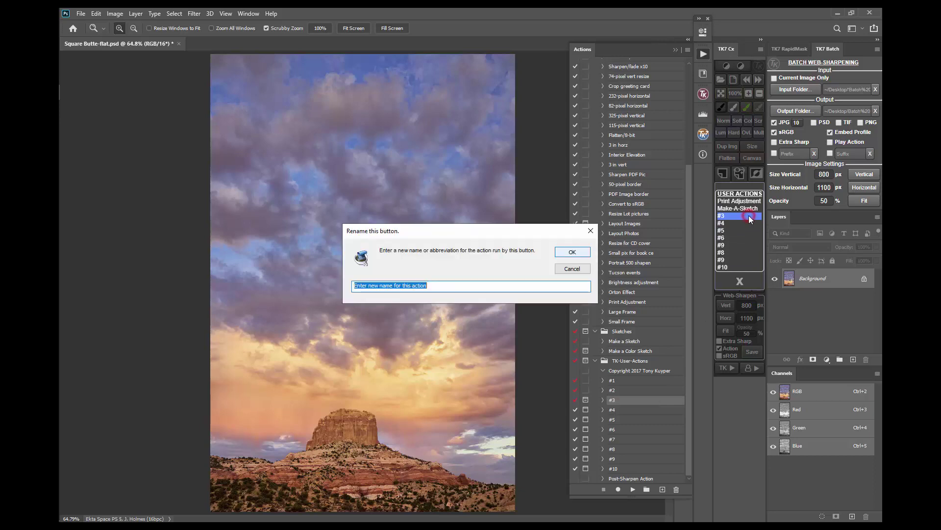
{"action": "type", "text": "C"}
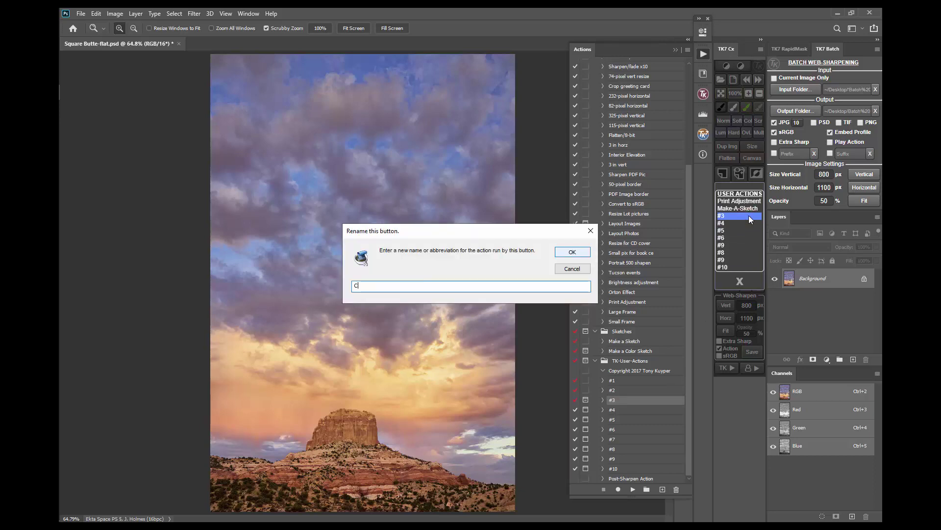
{"action": "type", "text": "olor Sketch"}
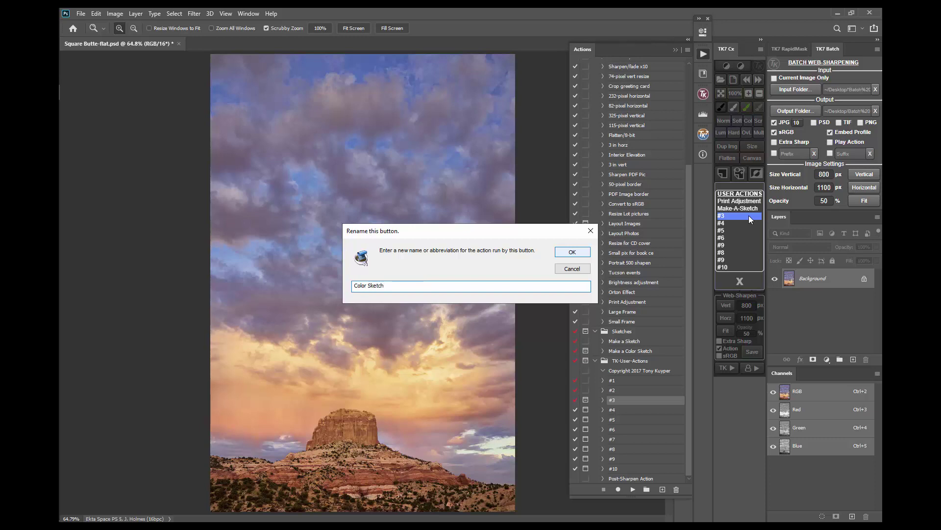
{"action": "left_click", "coordinate": [586, 252]}
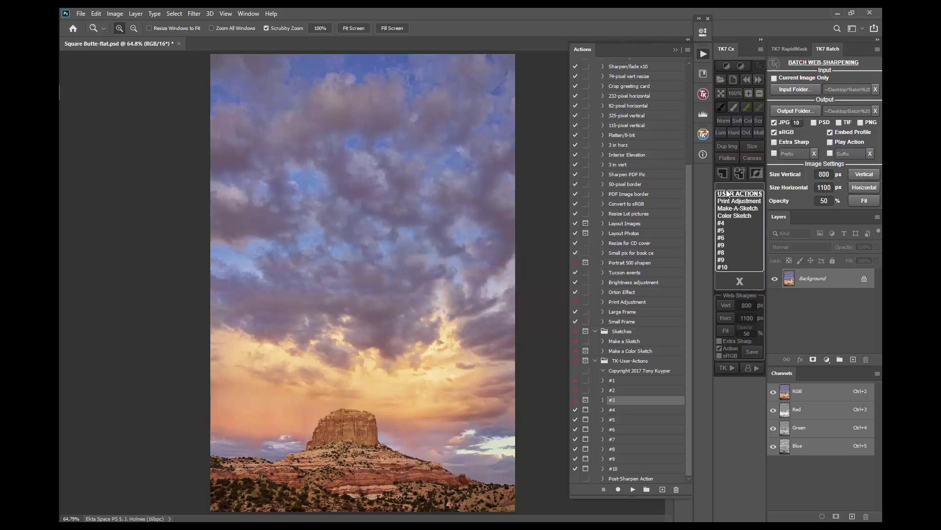
{"action": "left_click", "coordinate": [737, 210]}
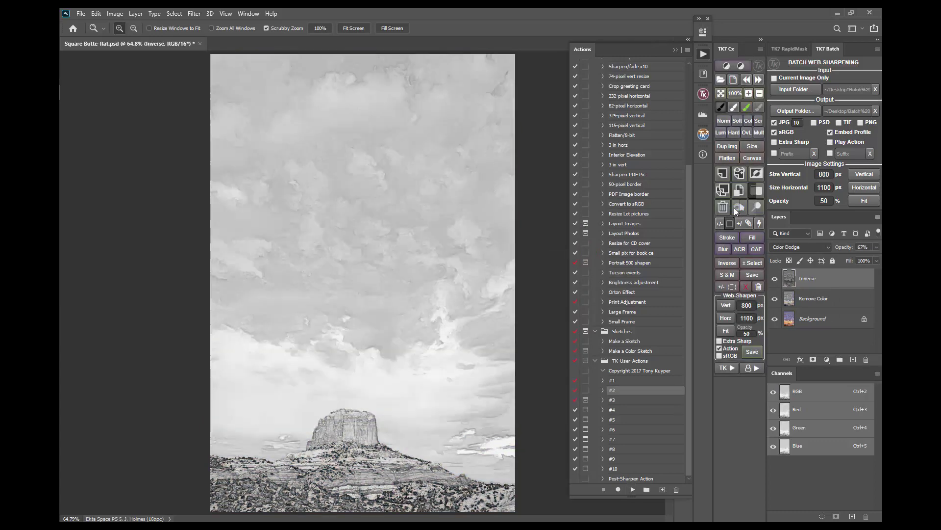
{"action": "left_click", "coordinate": [722, 207]}
{"action": "left_click", "coordinate": [723, 208]}
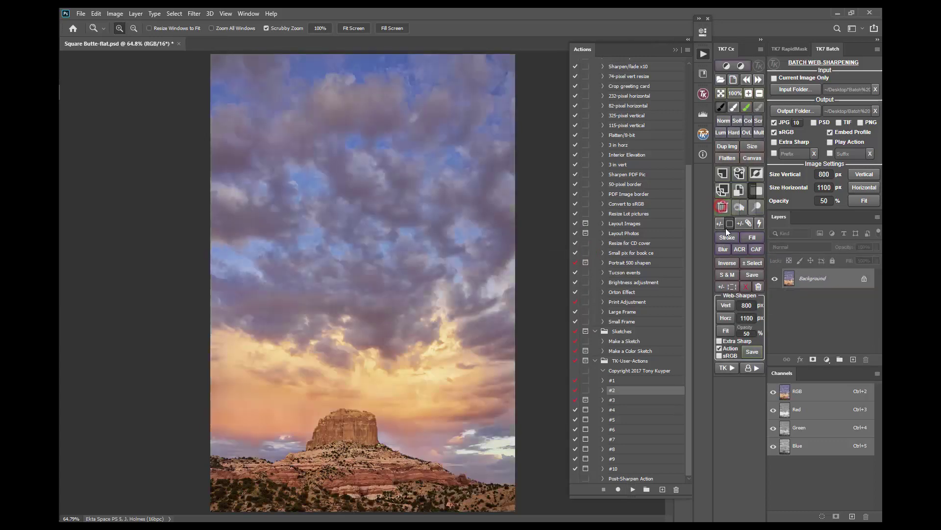
{"action": "left_click", "coordinate": [753, 368]}
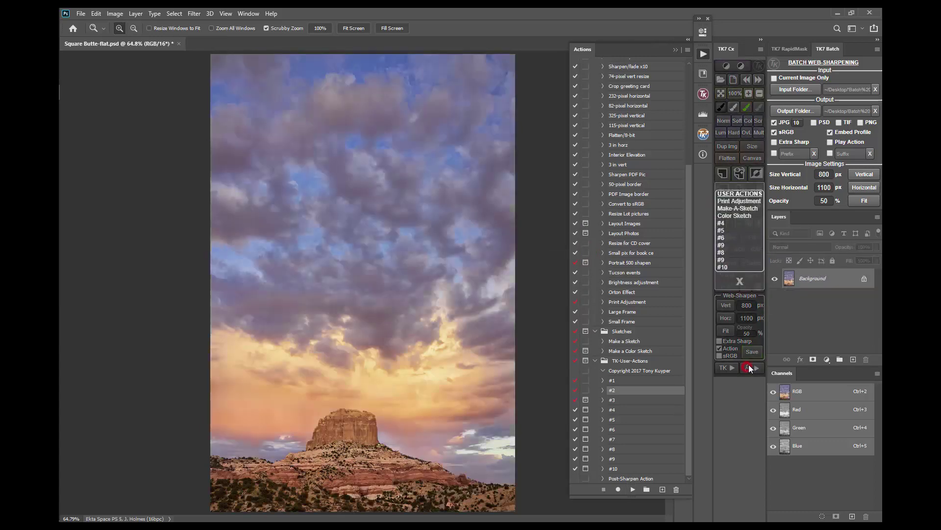
{"action": "left_click", "coordinate": [743, 216]}
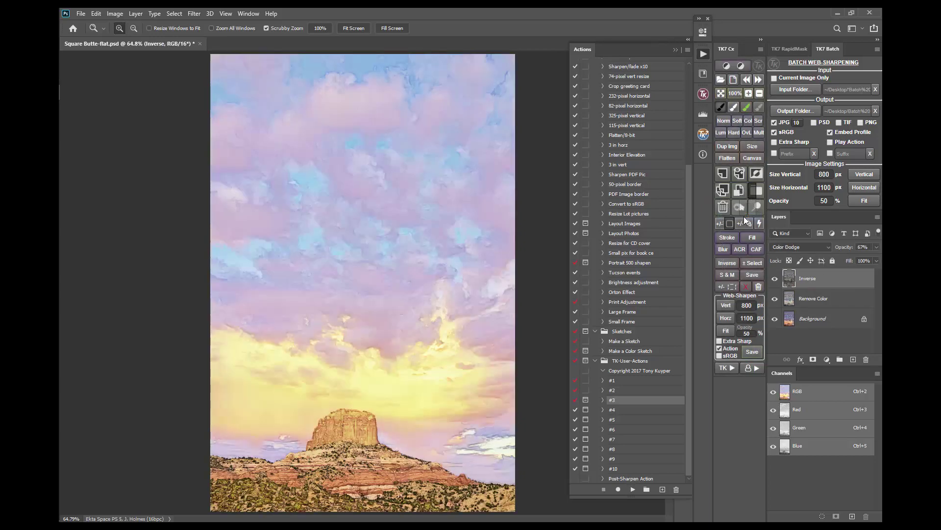
{"action": "left_click", "coordinate": [726, 207]}
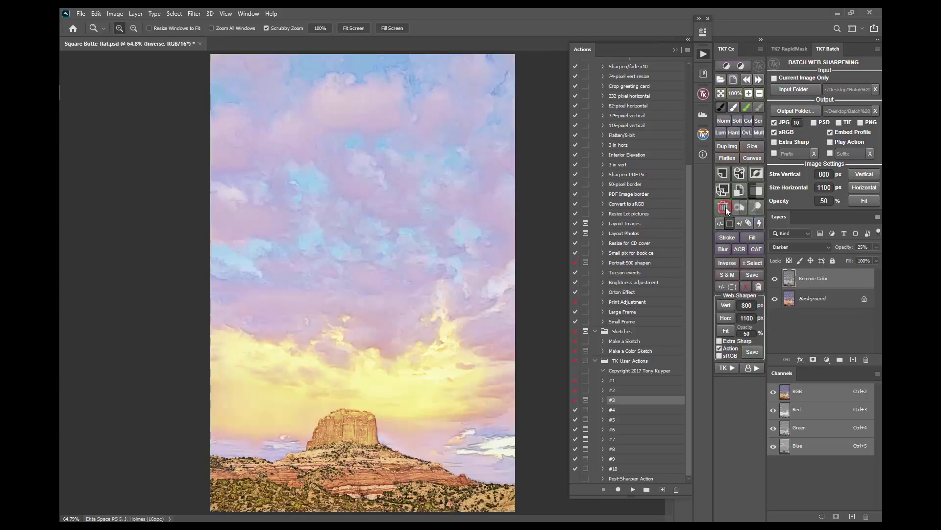
{"action": "left_click", "coordinate": [725, 207]}
{"action": "left_click", "coordinate": [753, 368]}
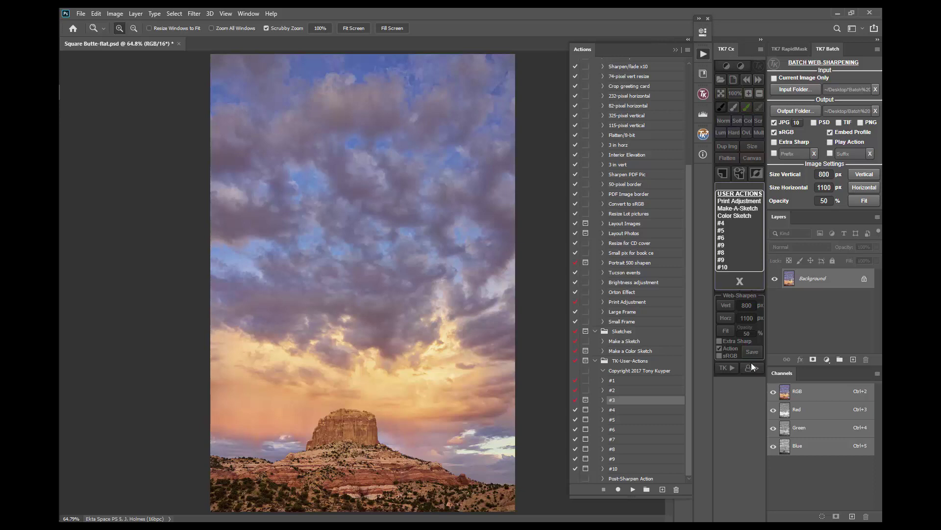
Step: Select Post-Sharpen Action and tick Play Action in the TK7 Batch Web-Sharpening settings
{"action": "left_click", "coordinate": [740, 280]}
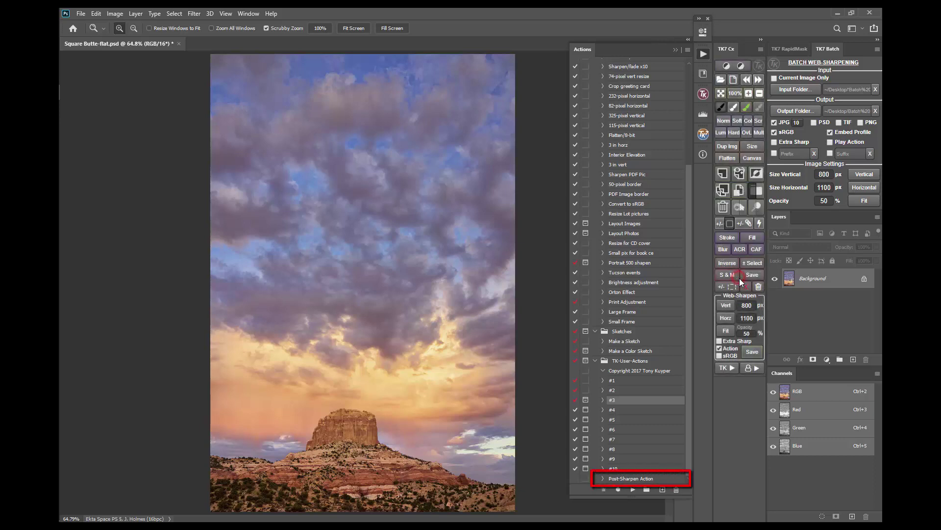
{"action": "left_click", "coordinate": [668, 480]}
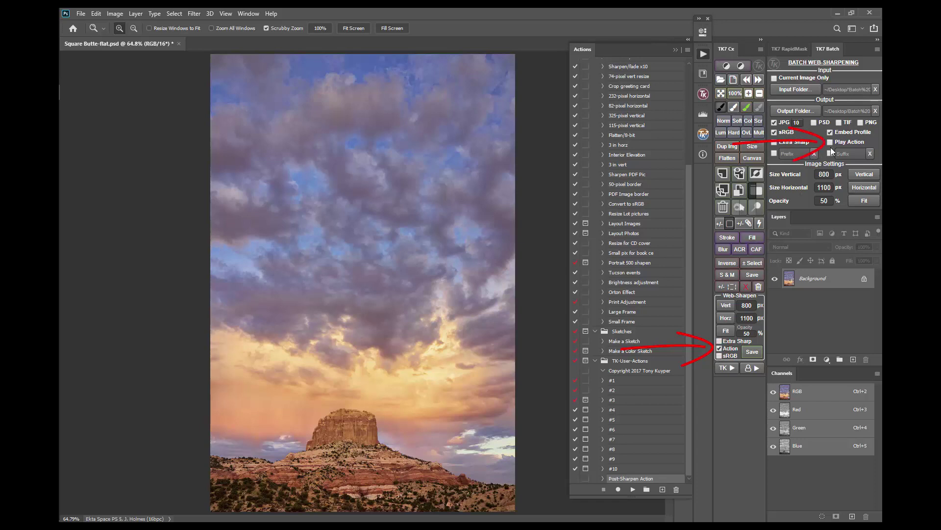
{"action": "left_click", "coordinate": [843, 141]}
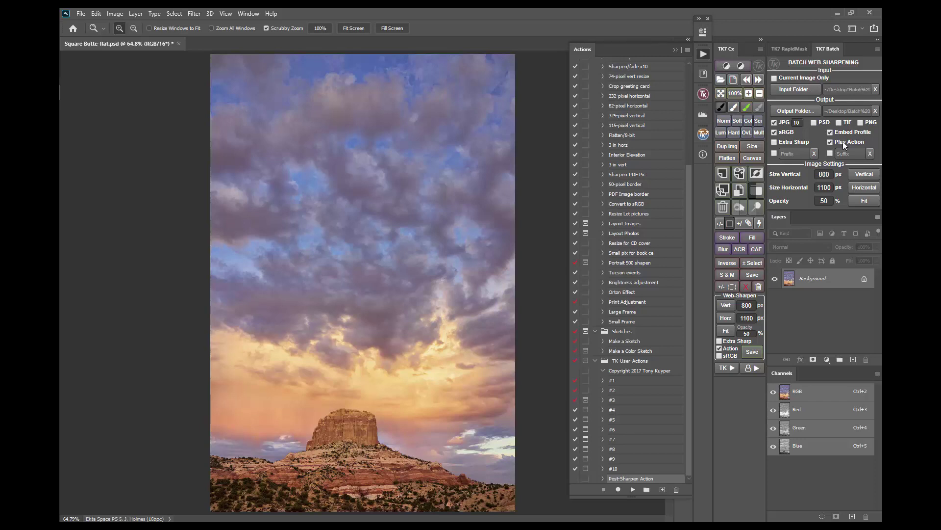
{"action": "left_click", "coordinate": [668, 315]}
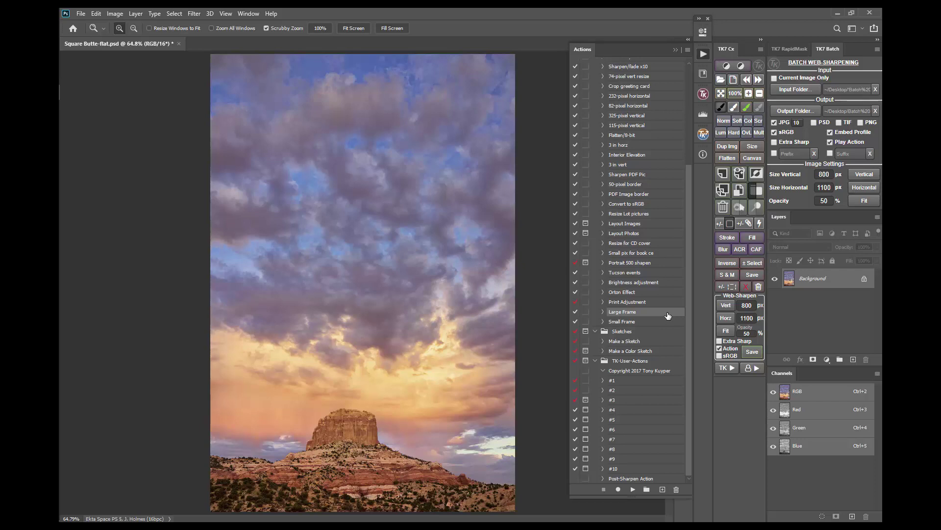
Step: Duplicate Large Frame to the end of the set, copy the old Post-Sharpen Action name, and delete that action
{"action": "left_click_drag", "start_coordinate": [668, 315], "coordinate": [666, 489]}
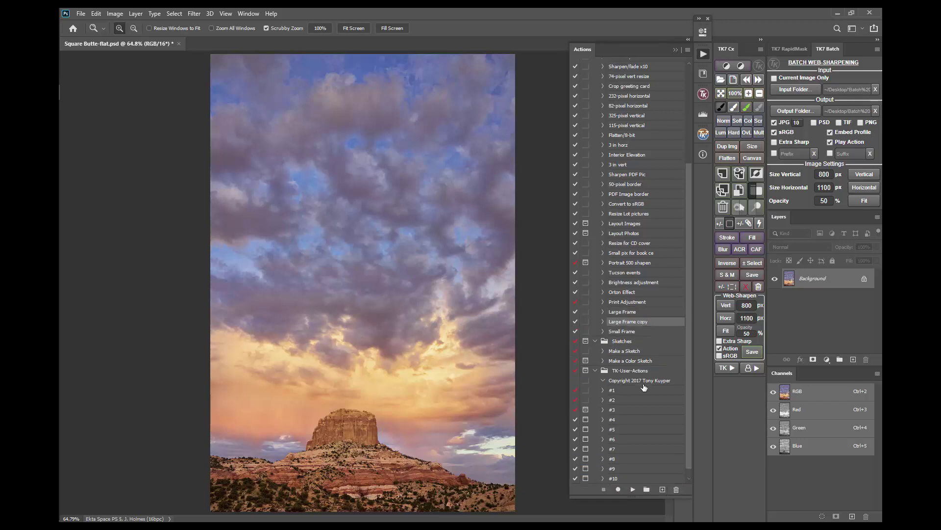
{"action": "left_click_drag", "start_coordinate": [657, 323], "coordinate": [645, 473]}
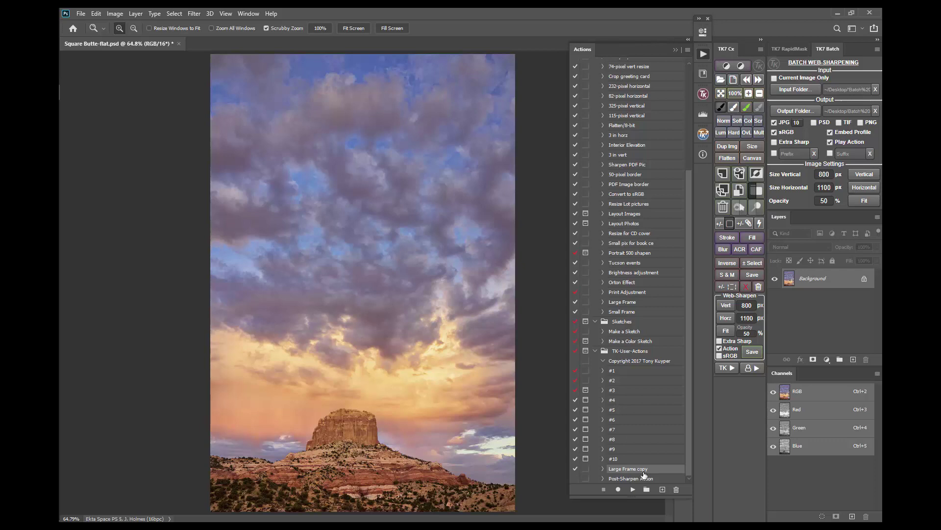
{"action": "double_click", "coordinate": [645, 479]}
{"action": "key", "text": "cmd+c"}
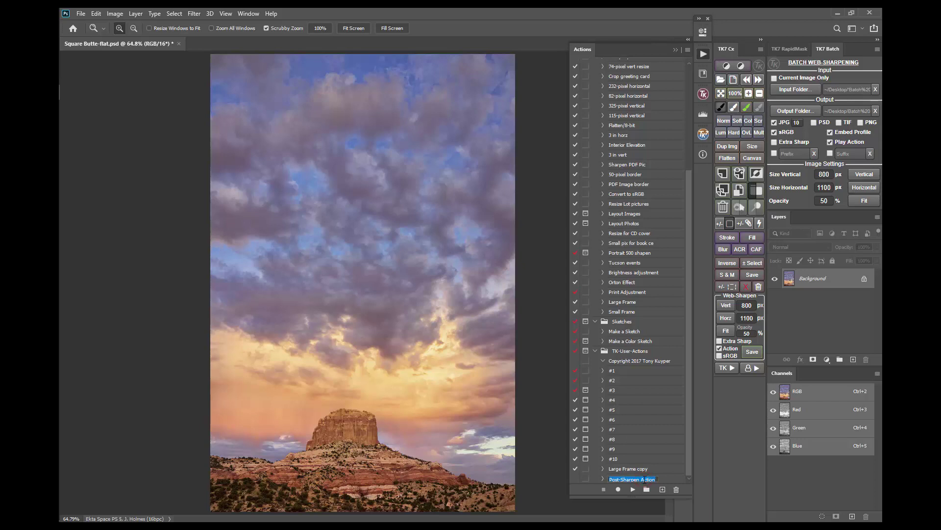
{"action": "right_click", "coordinate": [643, 479]}
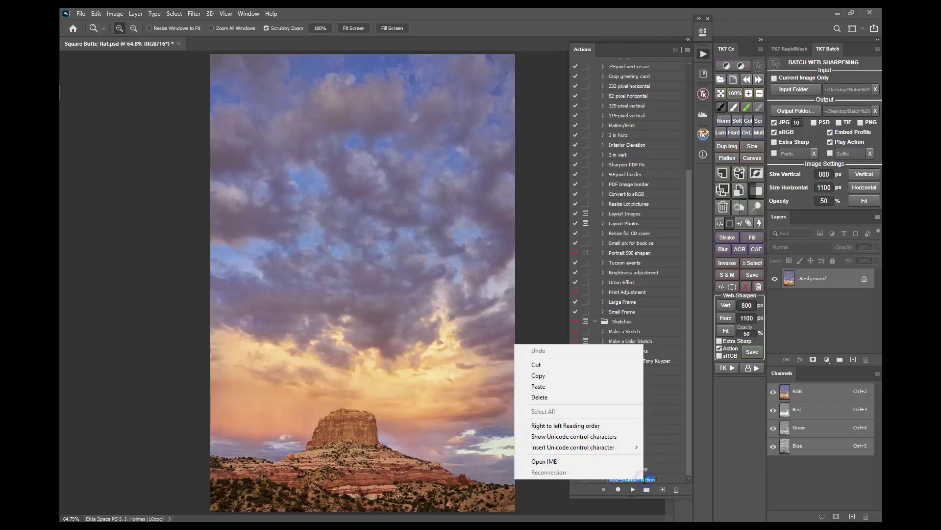
{"action": "left_click", "coordinate": [558, 379]}
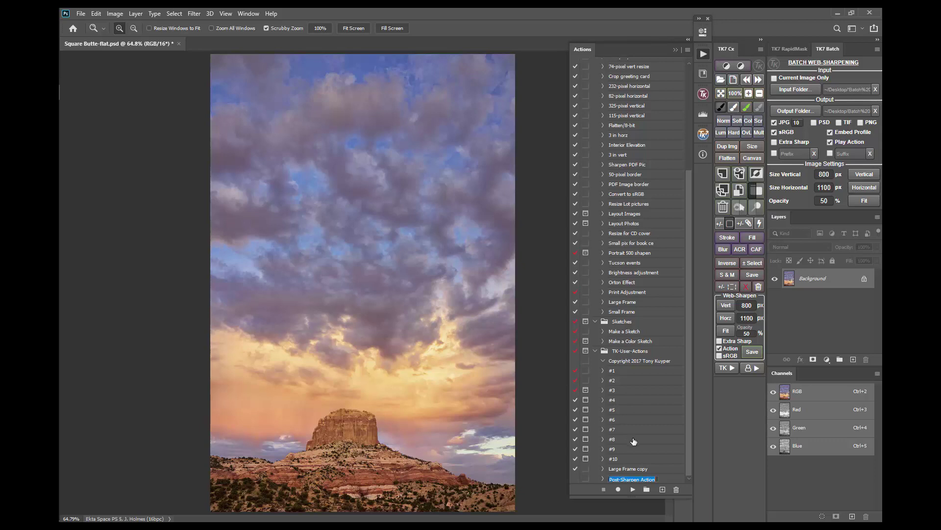
{"action": "left_click", "coordinate": [674, 479]}
{"action": "left_click_drag", "start_coordinate": [674, 479], "coordinate": [677, 489]}
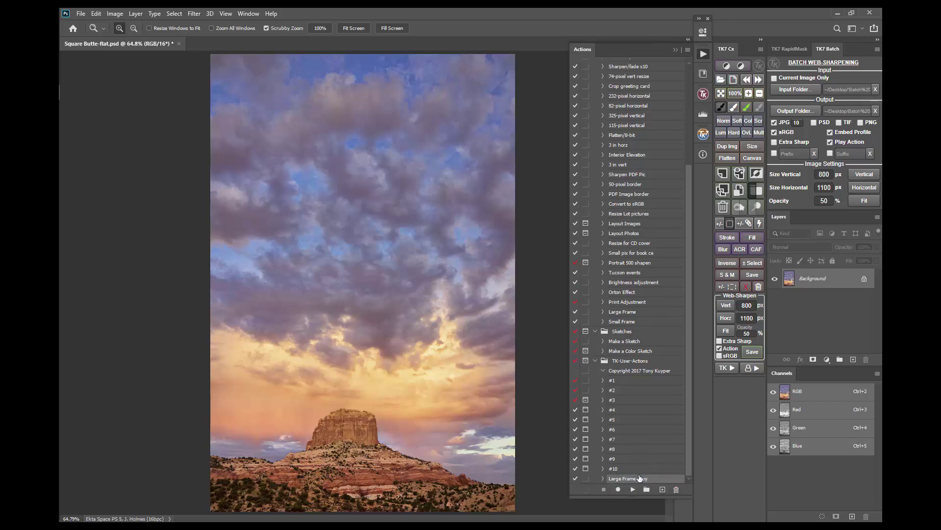
Step: Rename the Large Frame copy to Post-Sharpen Action
{"action": "double_click", "coordinate": [639, 478]}
{"action": "right_click", "coordinate": [639, 477]}
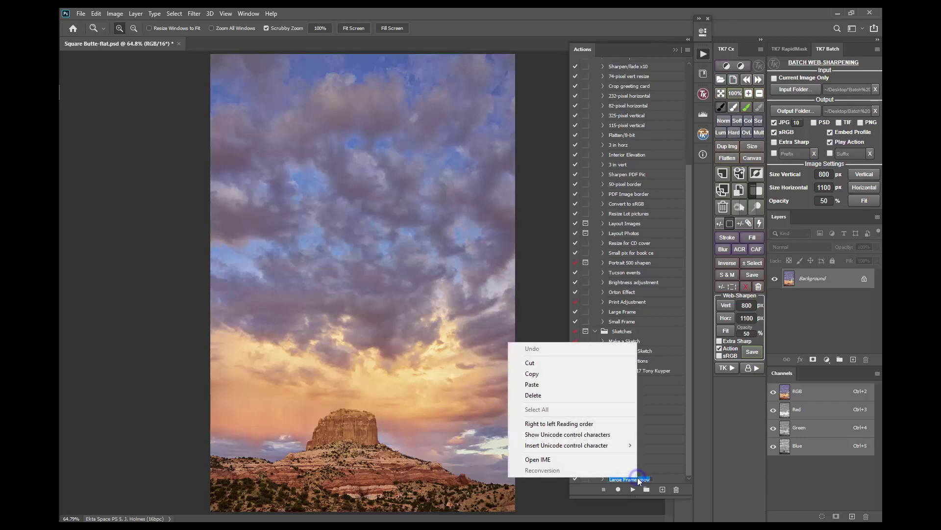
{"action": "left_click", "coordinate": [584, 386]}
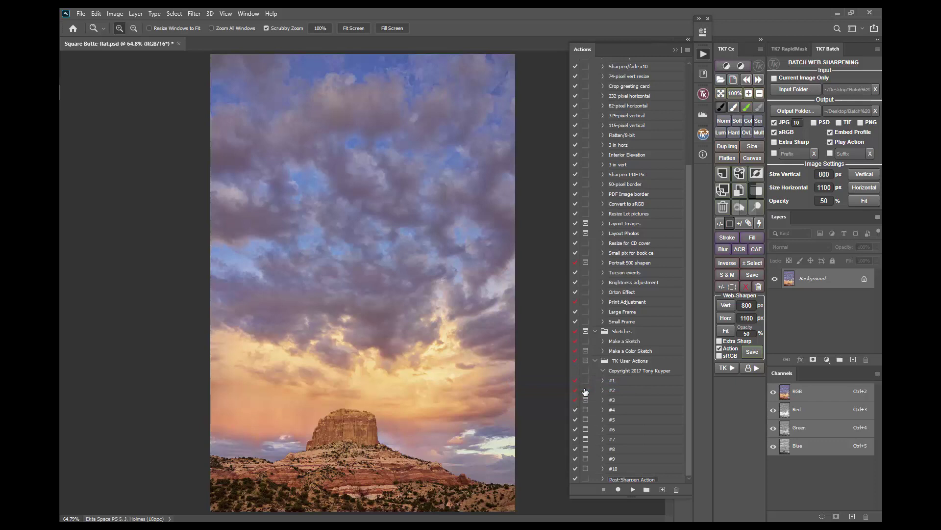
{"action": "key", "text": "Return"}
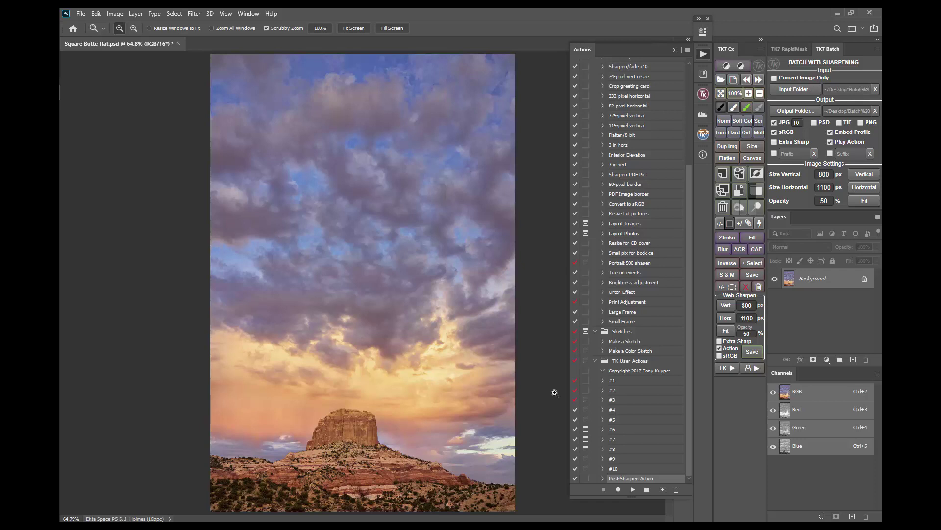
Step: Web-sharpen a plain 800 px vertical copy of the butte photo with Action unchecked
{"action": "left_click", "coordinate": [751, 370]}
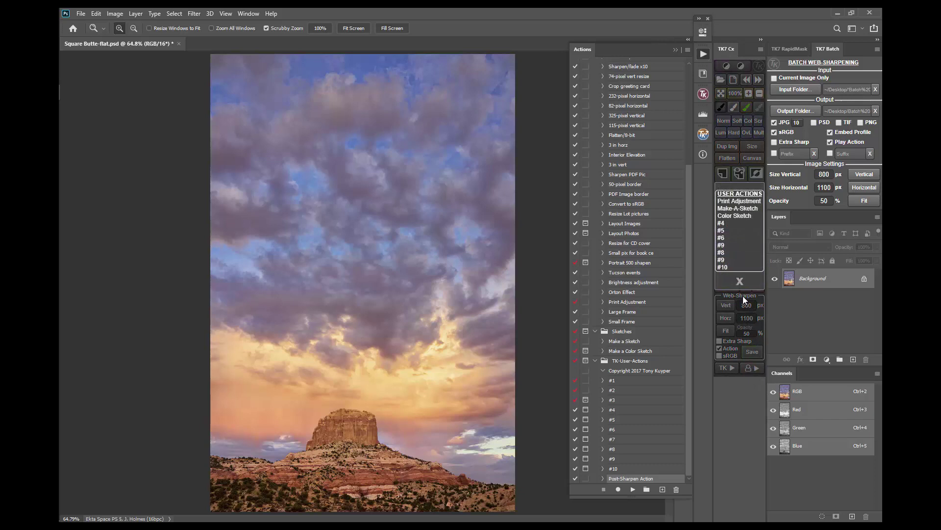
{"action": "left_click", "coordinate": [741, 283]}
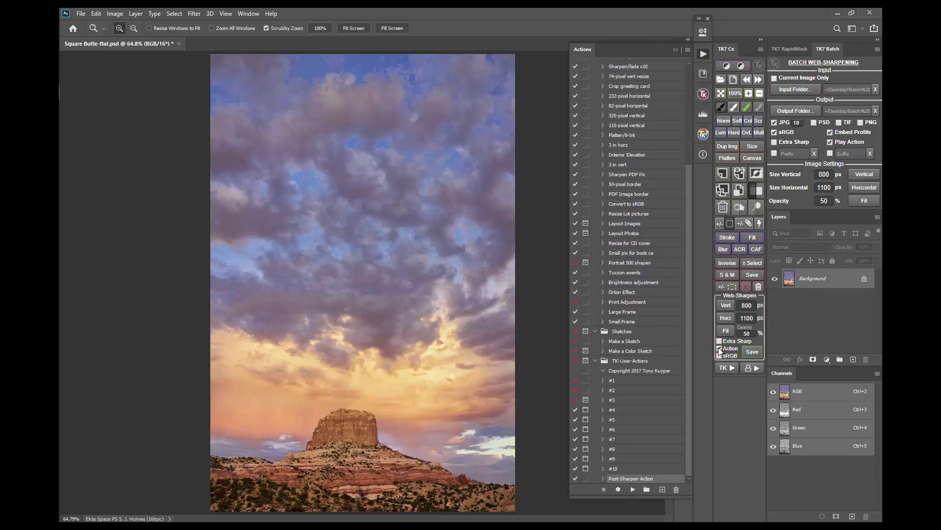
{"action": "left_click", "coordinate": [719, 349]}
{"action": "left_click", "coordinate": [724, 305]}
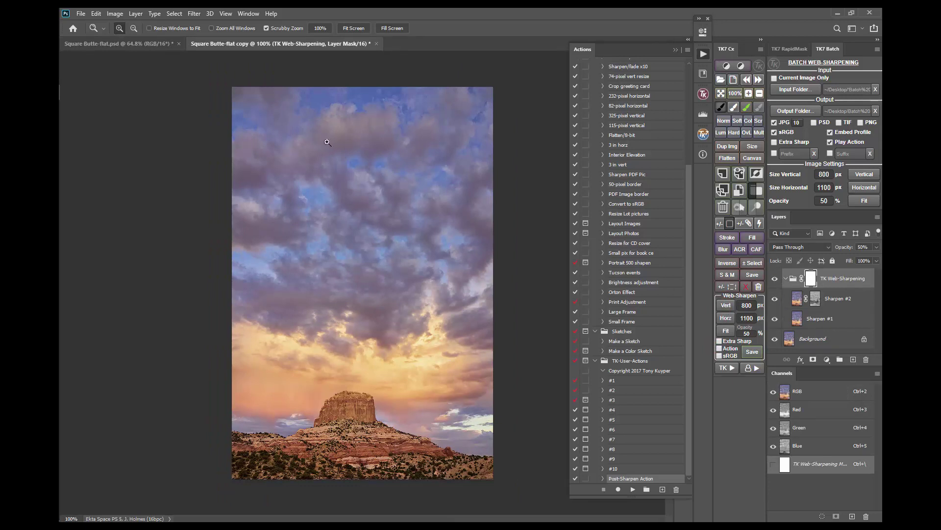
Step: Web-sharpen a fitted, framed copy of the original with Action checked, then compare both copies
{"action": "left_click", "coordinate": [126, 43]}
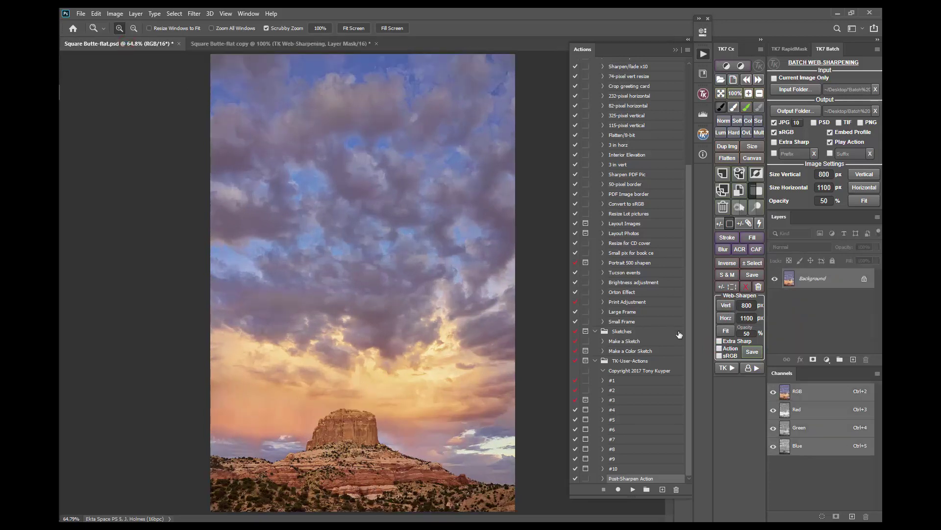
{"action": "left_click", "coordinate": [719, 348]}
{"action": "left_click", "coordinate": [722, 305]}
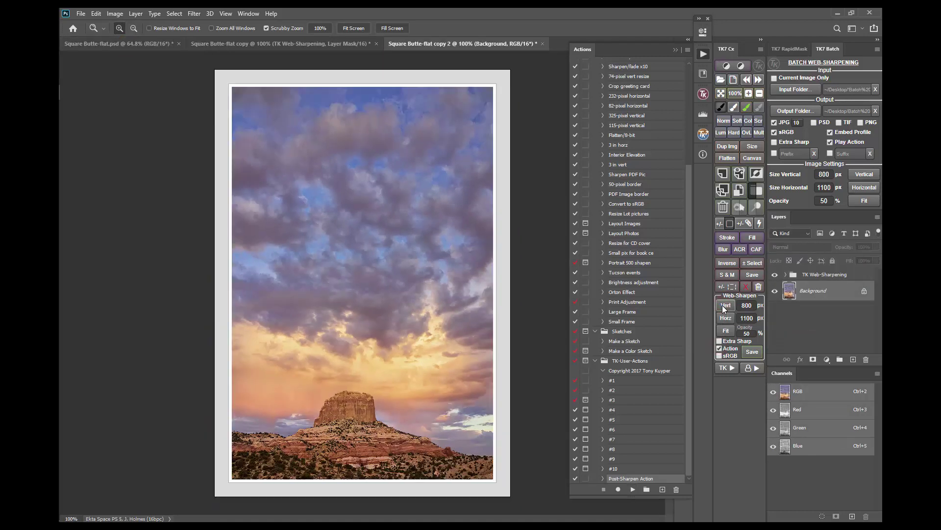
{"action": "left_click", "coordinate": [320, 44]}
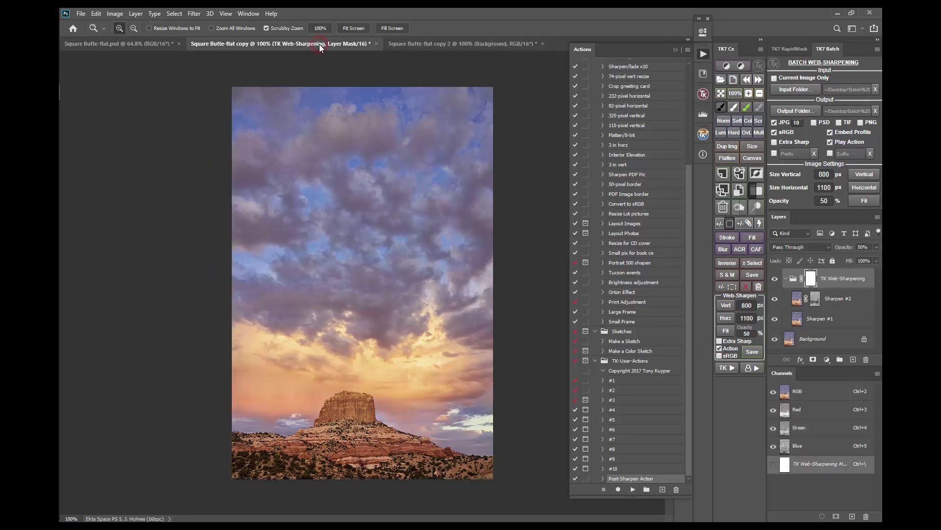
{"action": "left_click", "coordinate": [431, 43]}
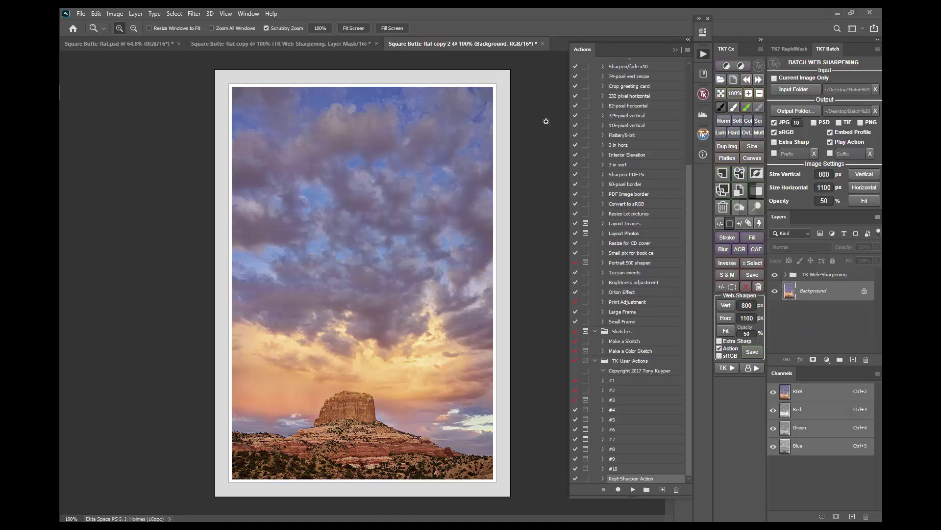
Step: Show the TK7 User Actions list (Print Adjustment, Make-A-Sketch, Color Sketch) and collapse the Actions panel
{"action": "left_click", "coordinate": [745, 367]}
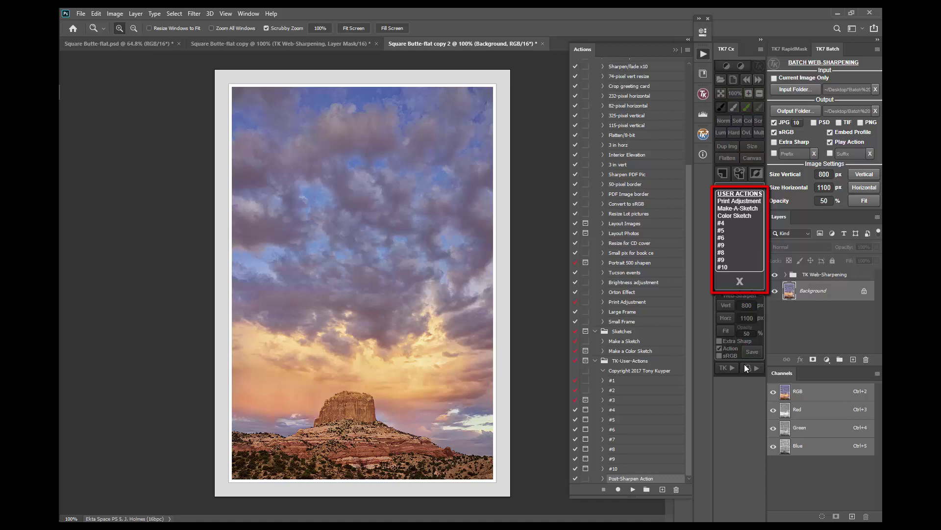
{"action": "left_click", "coordinate": [706, 53]}
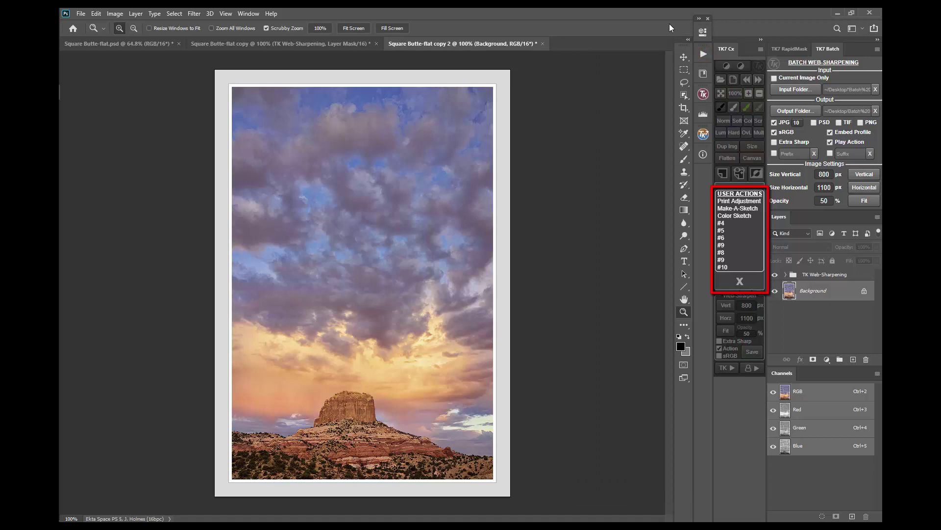